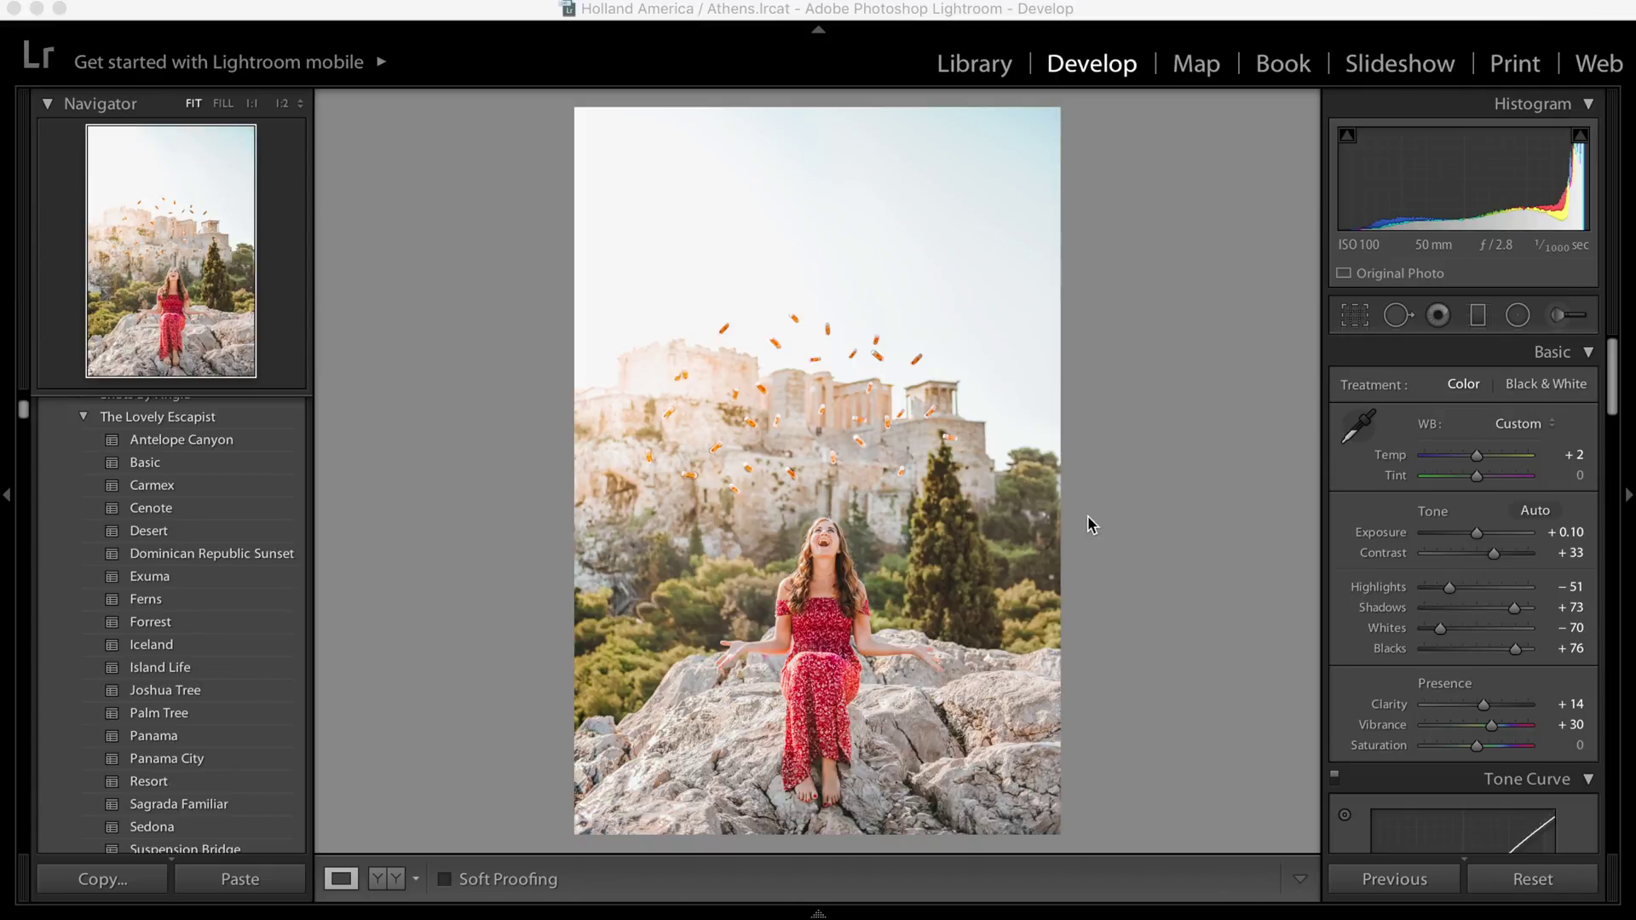
- Compare the edited photo side by side with its original before-and-after version
click(386, 878)
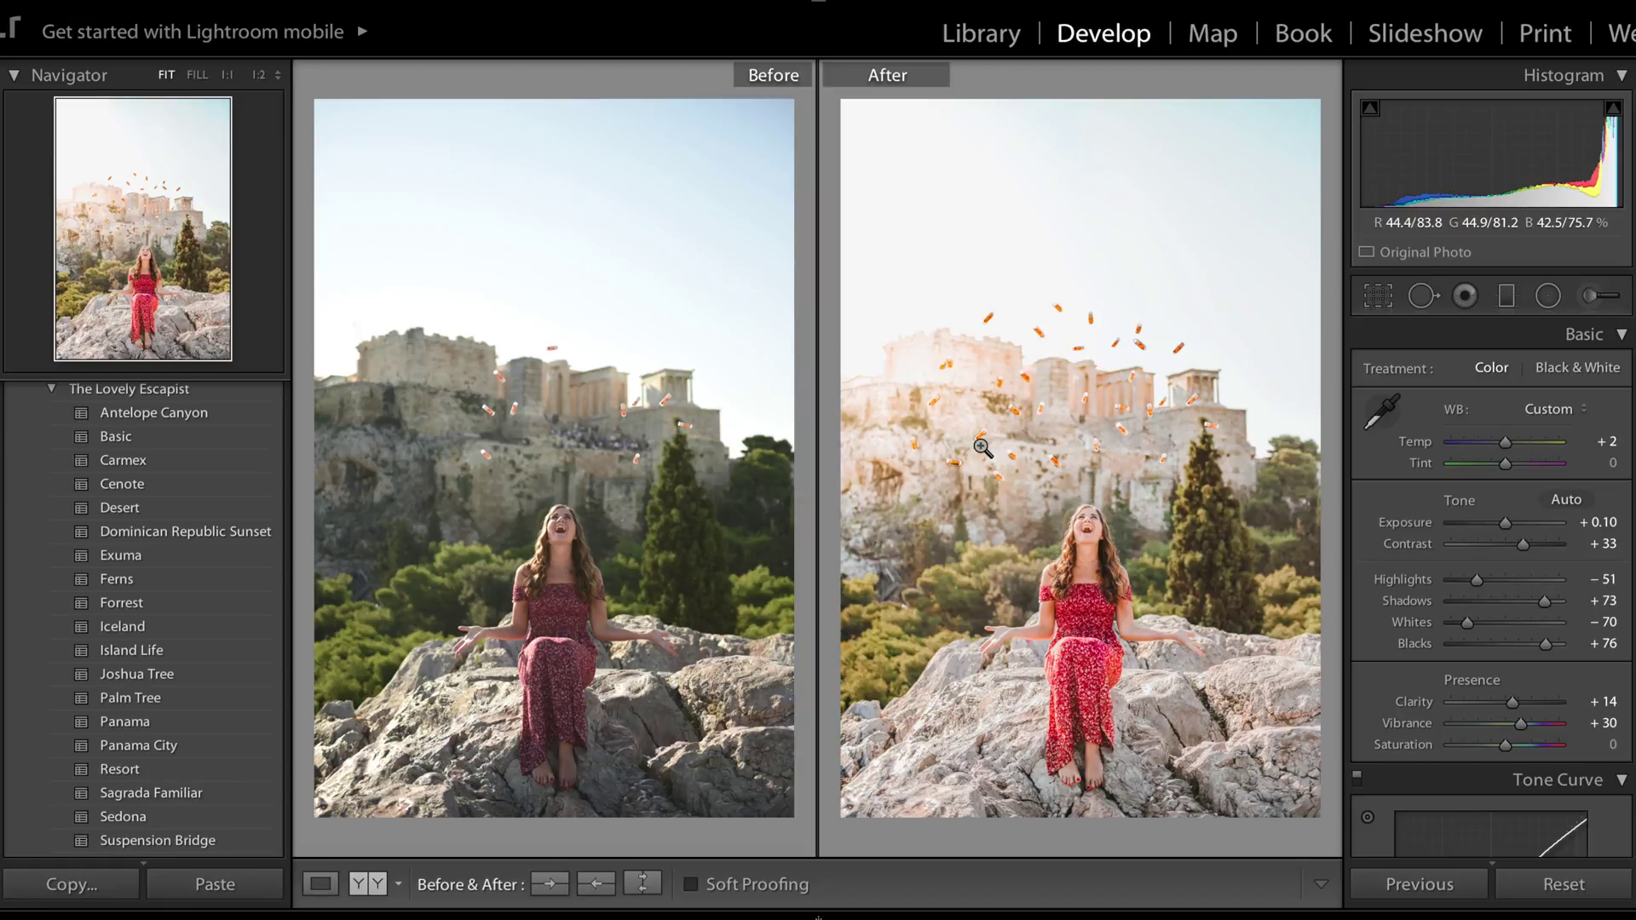
click(1423, 296)
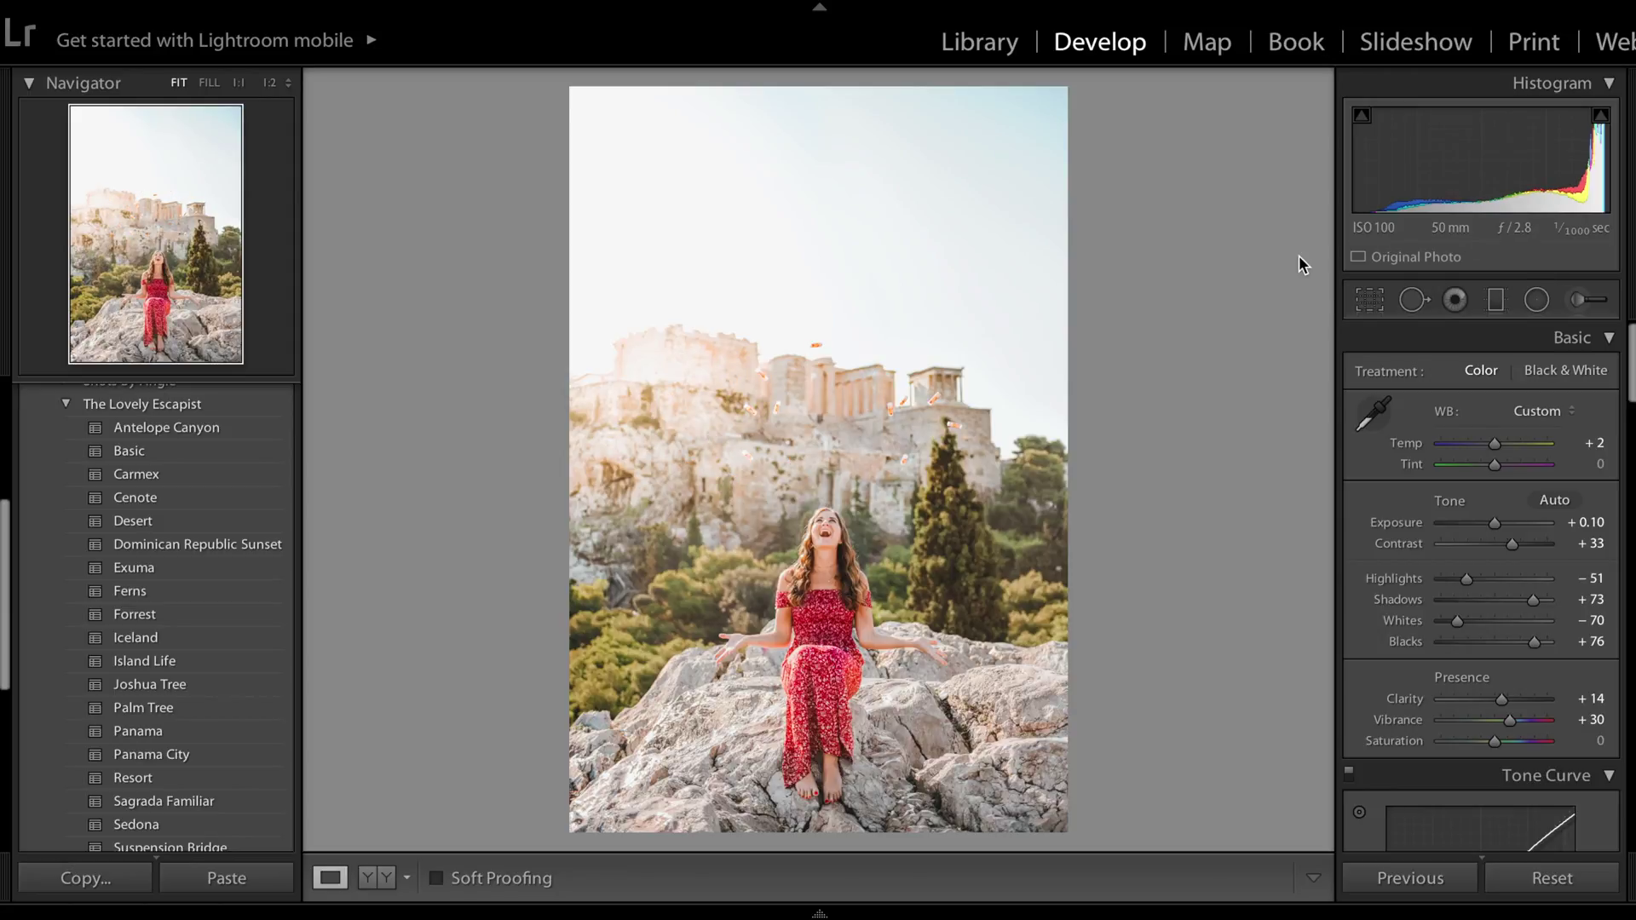
- Paint over the orange confetti piece in the sky above the ruins with the Clone spot brush at size 19
click(852, 347)
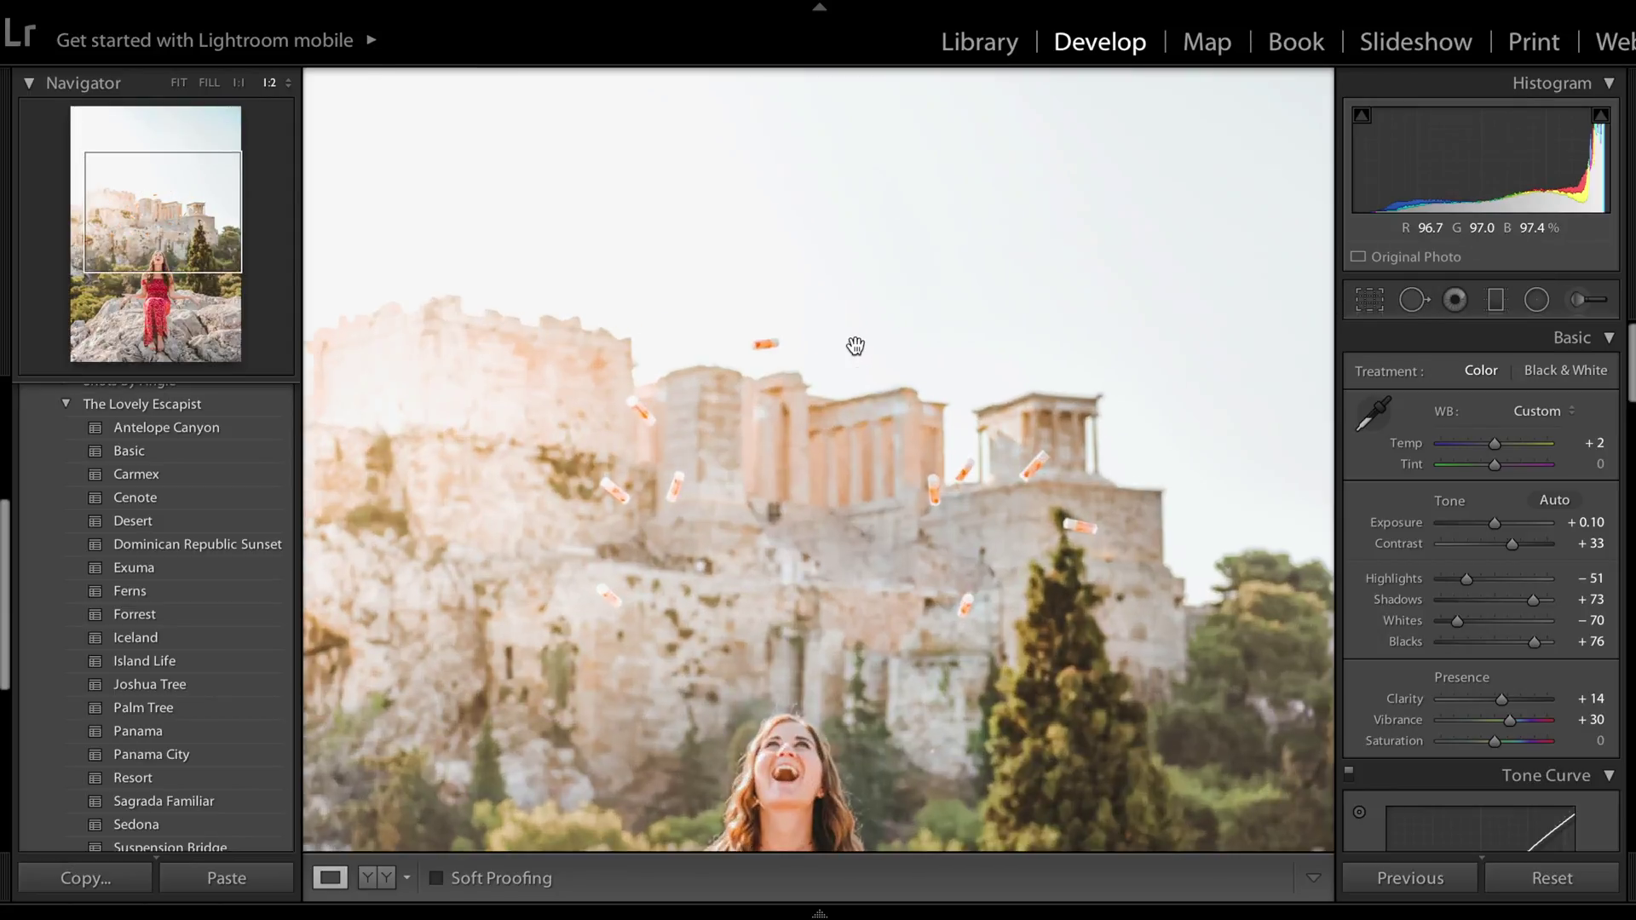
drag(862, 369, 894, 494)
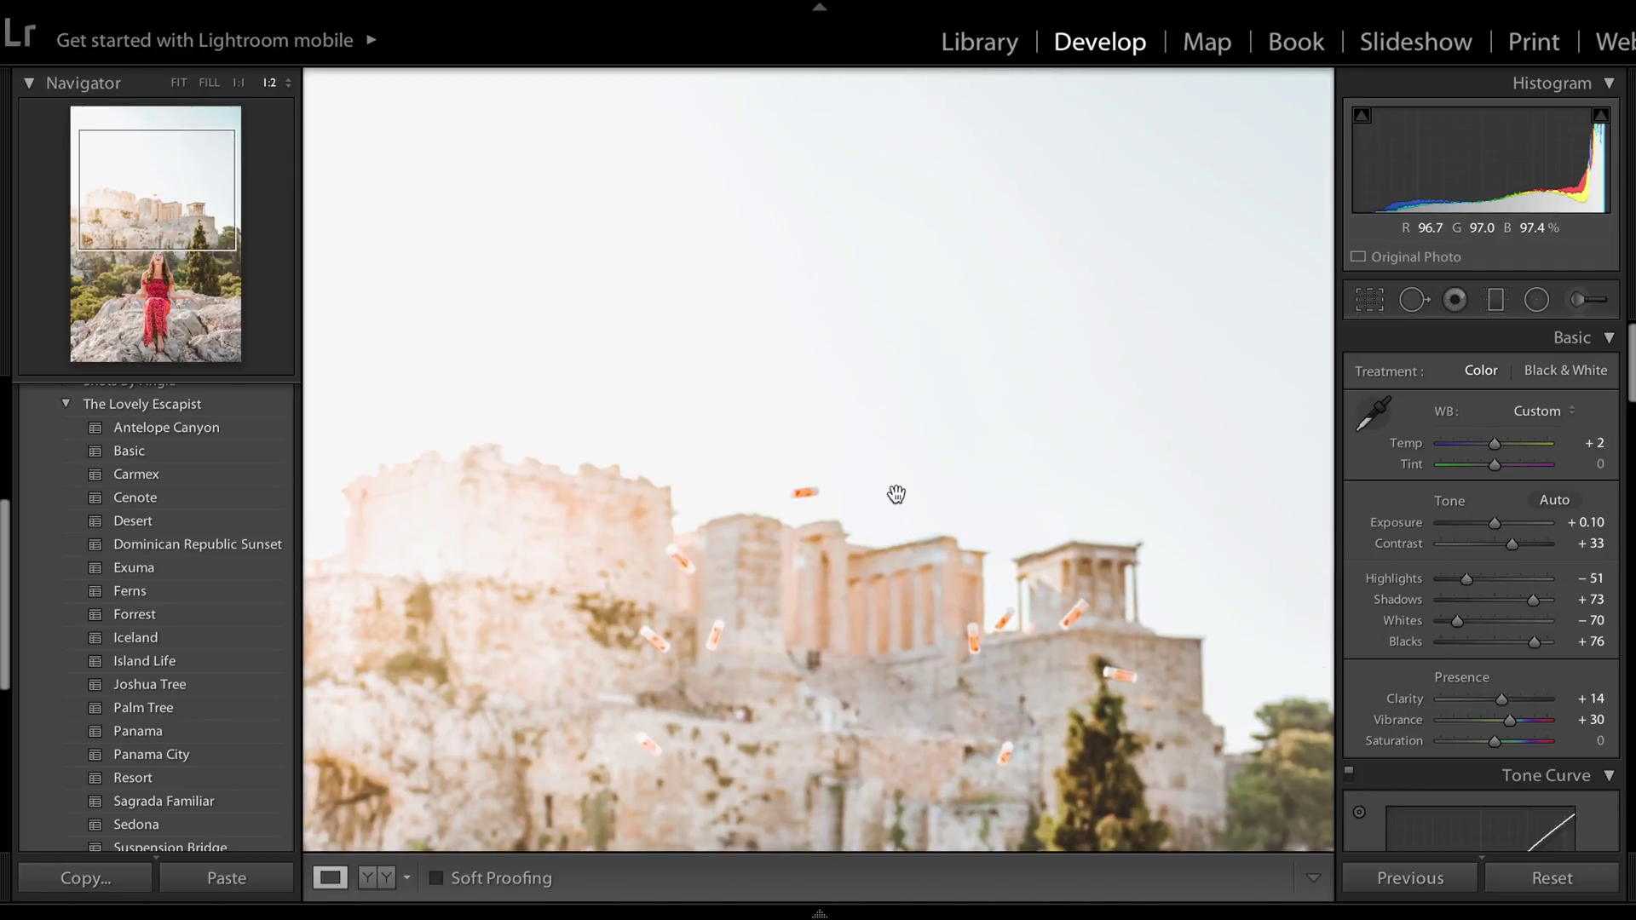
click(1412, 300)
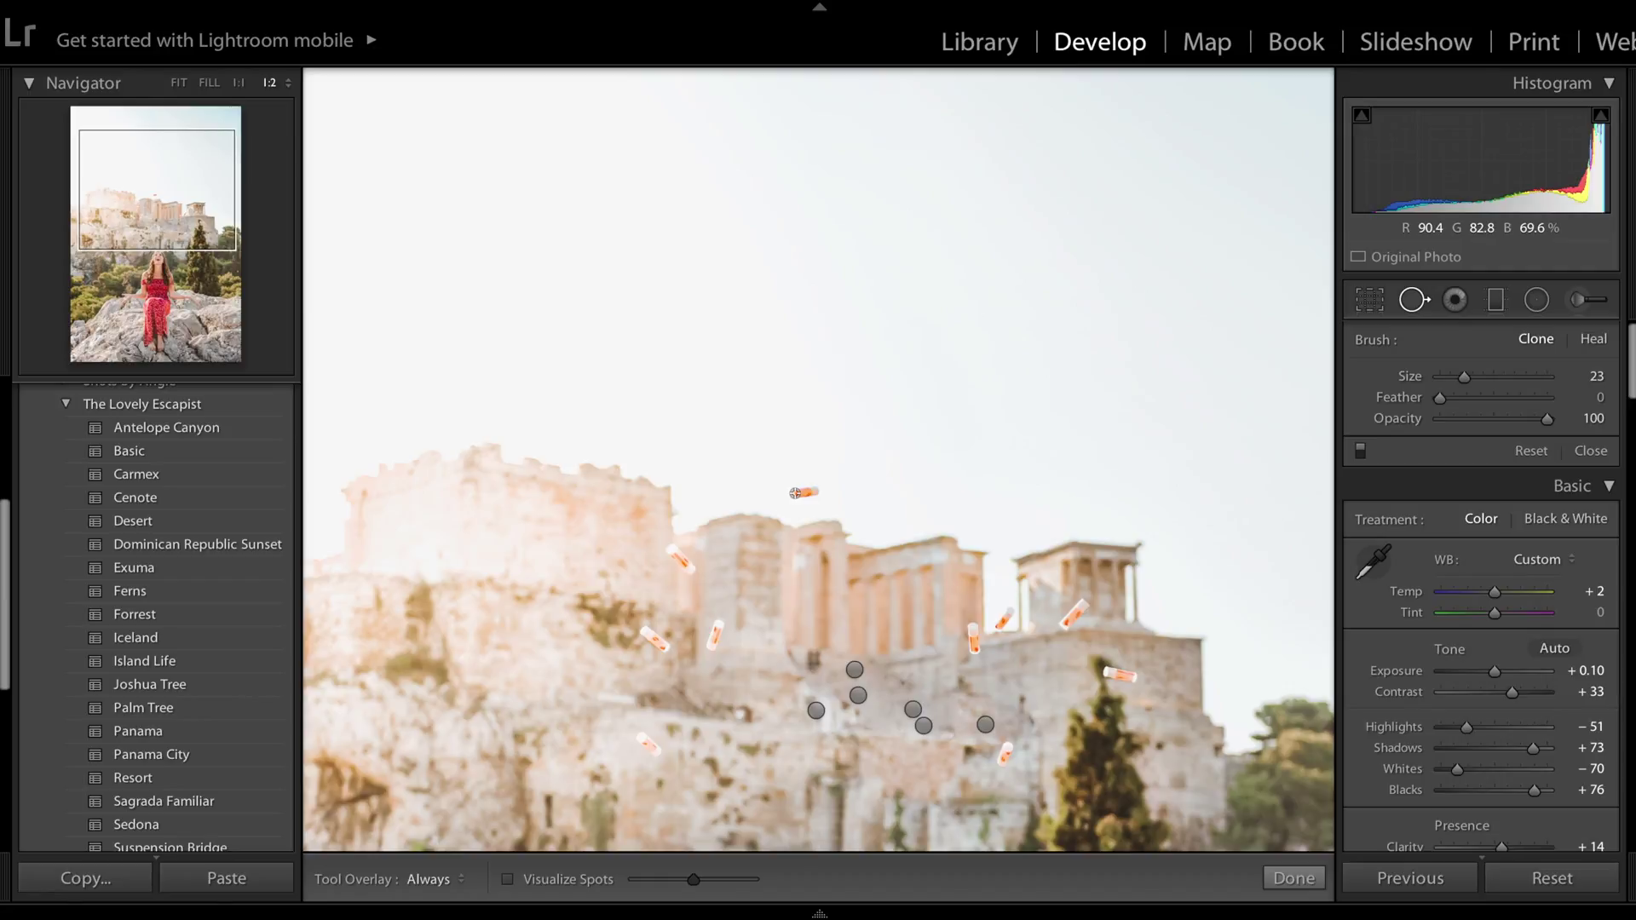
key(z)
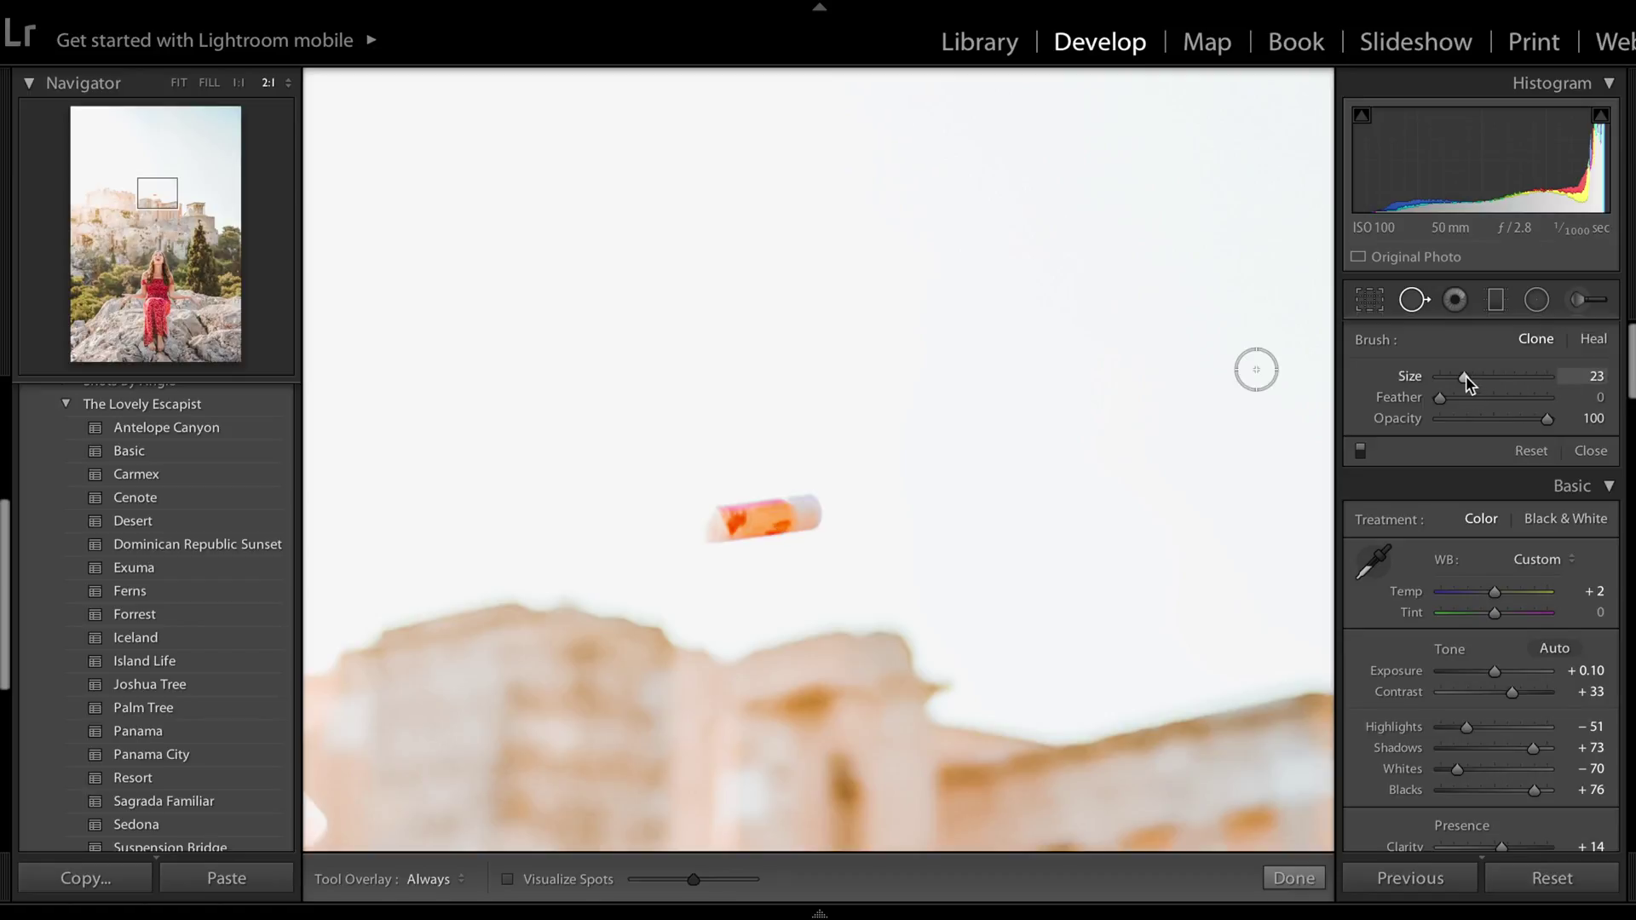
drag(1463, 378, 1458, 378)
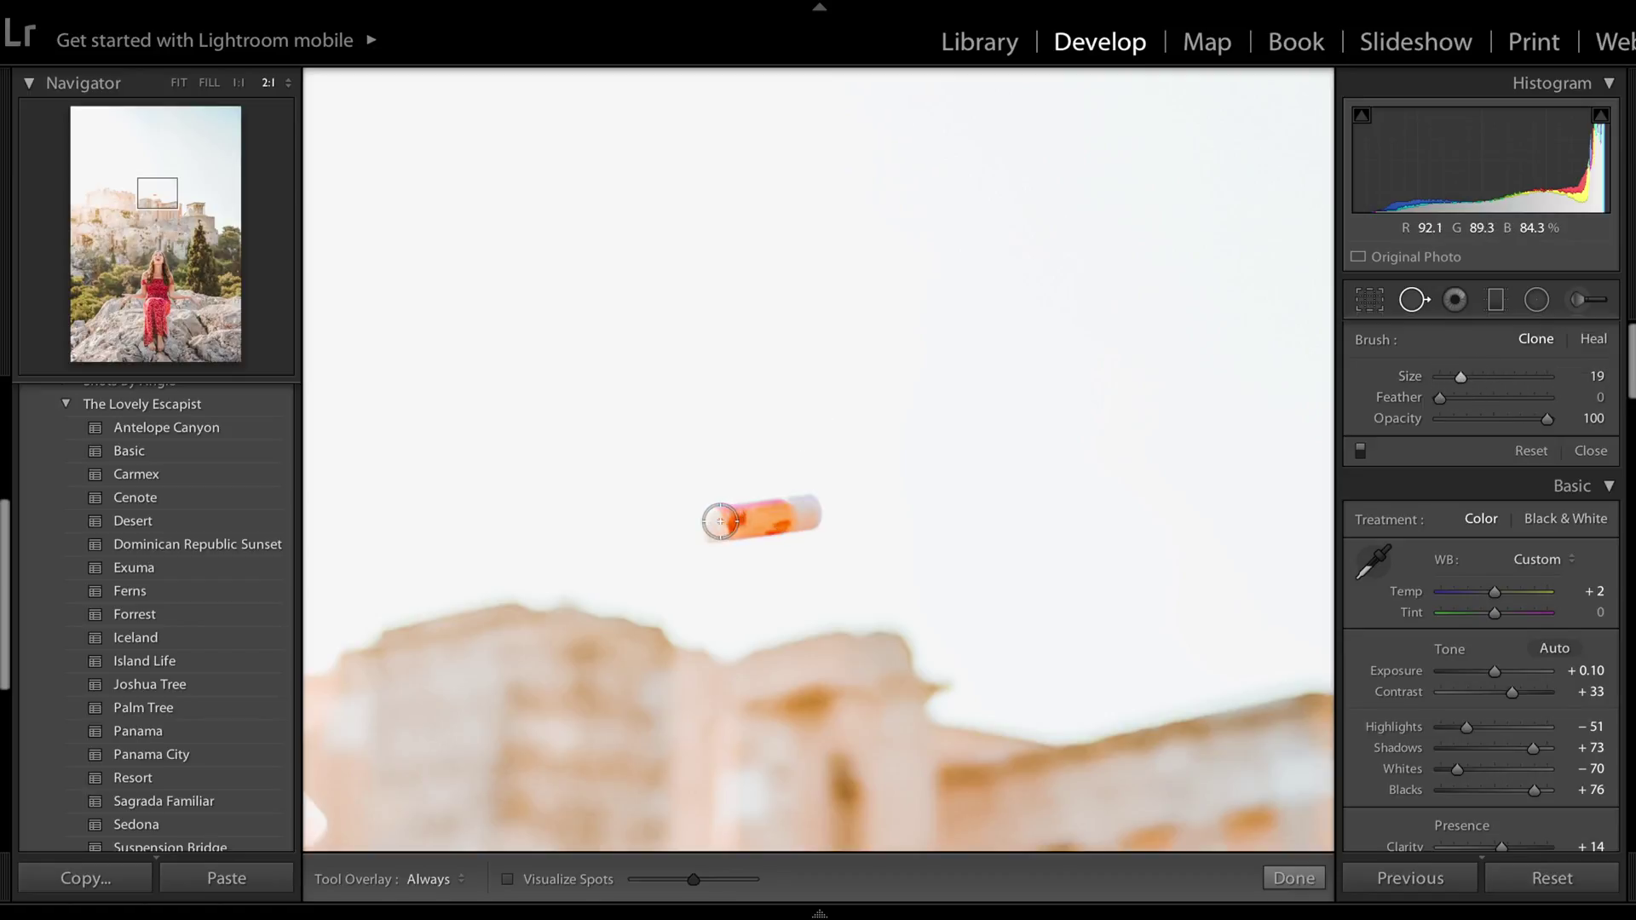
mouse_move(717, 525)
mouse_down()
mouse_move(803, 511)
mouse_move(716, 525)
mouse_move(807, 512)
mouse_up()
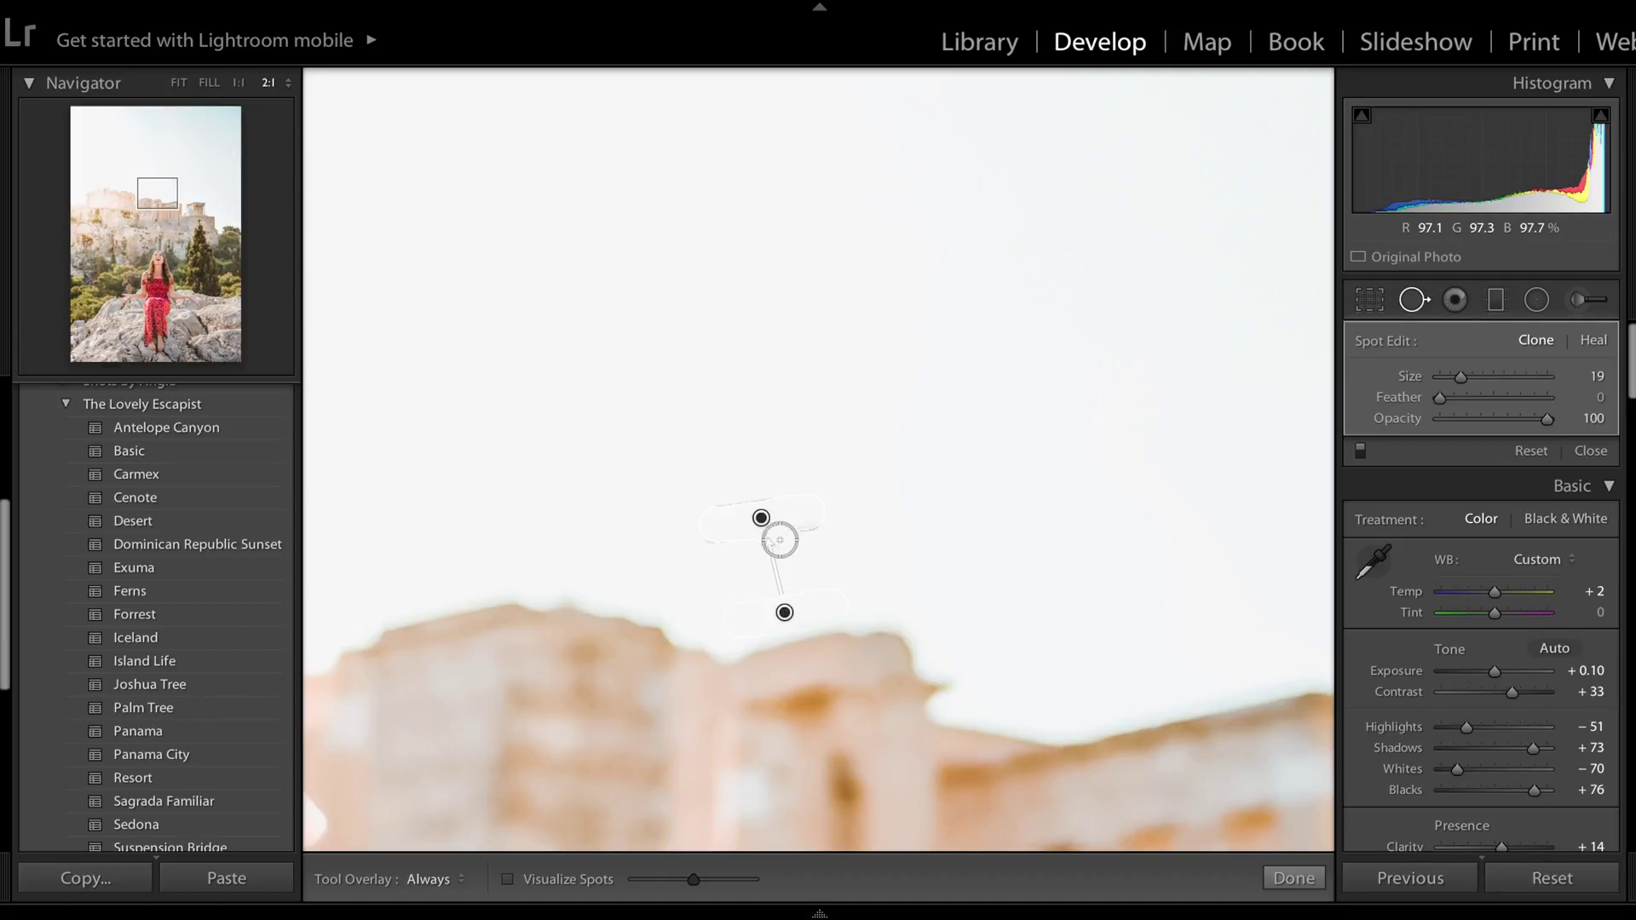
- Move the clone spot into the sky beside the confetti piece and place its source on the piece to duplicate it
drag(876, 564, 876, 566)
drag(784, 613, 757, 515)
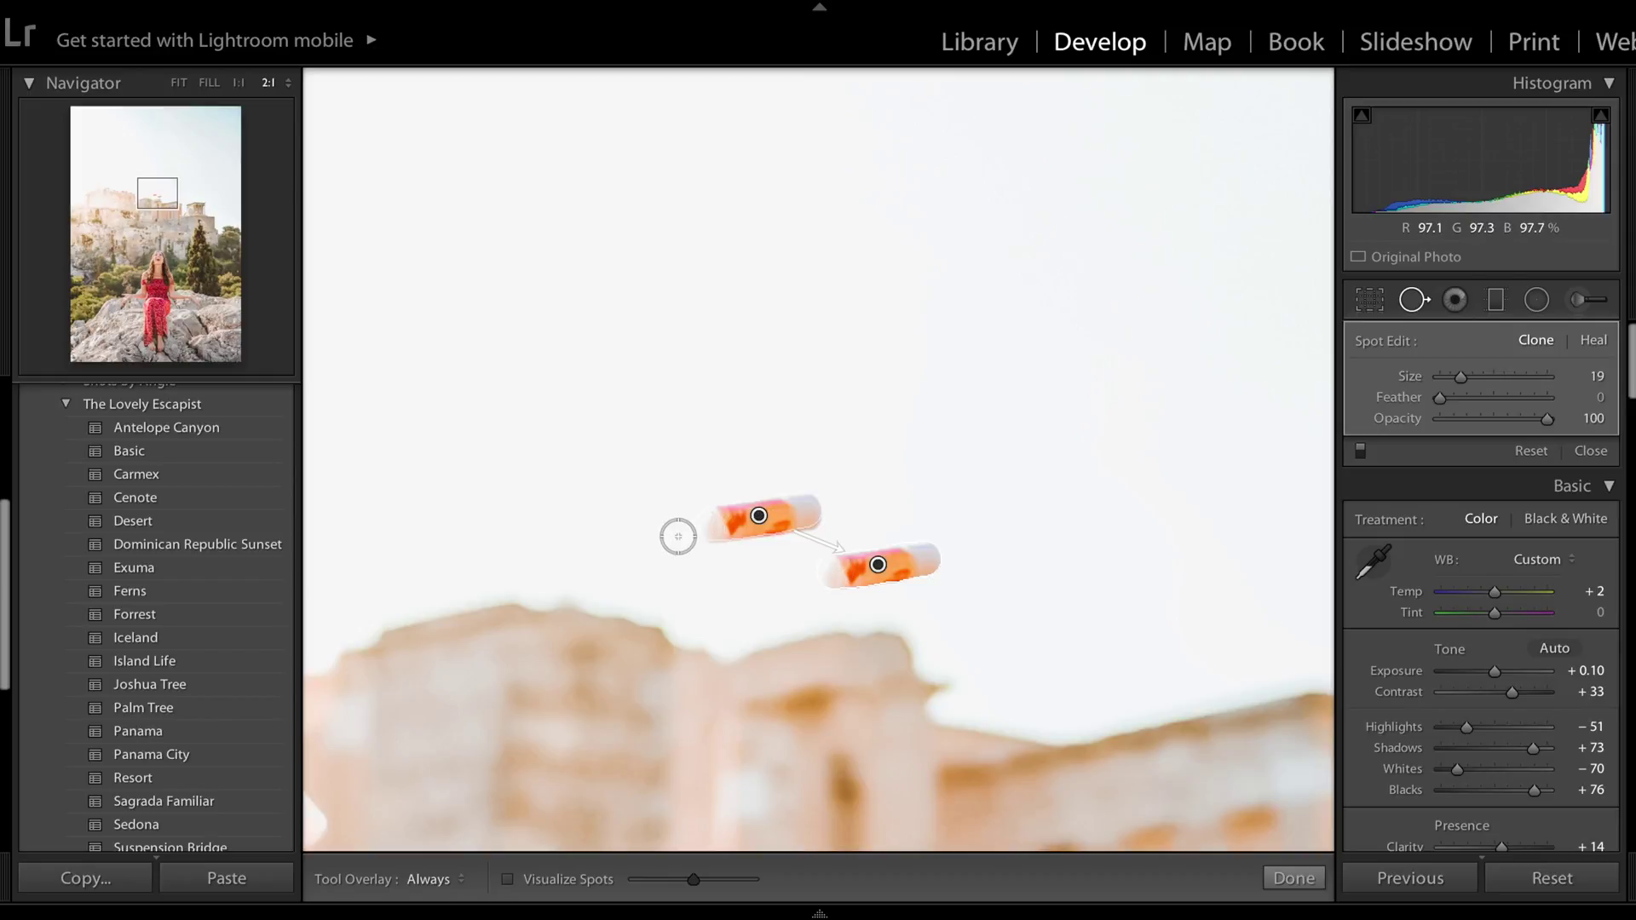
click(1412, 302)
drag(807, 468, 820, 345)
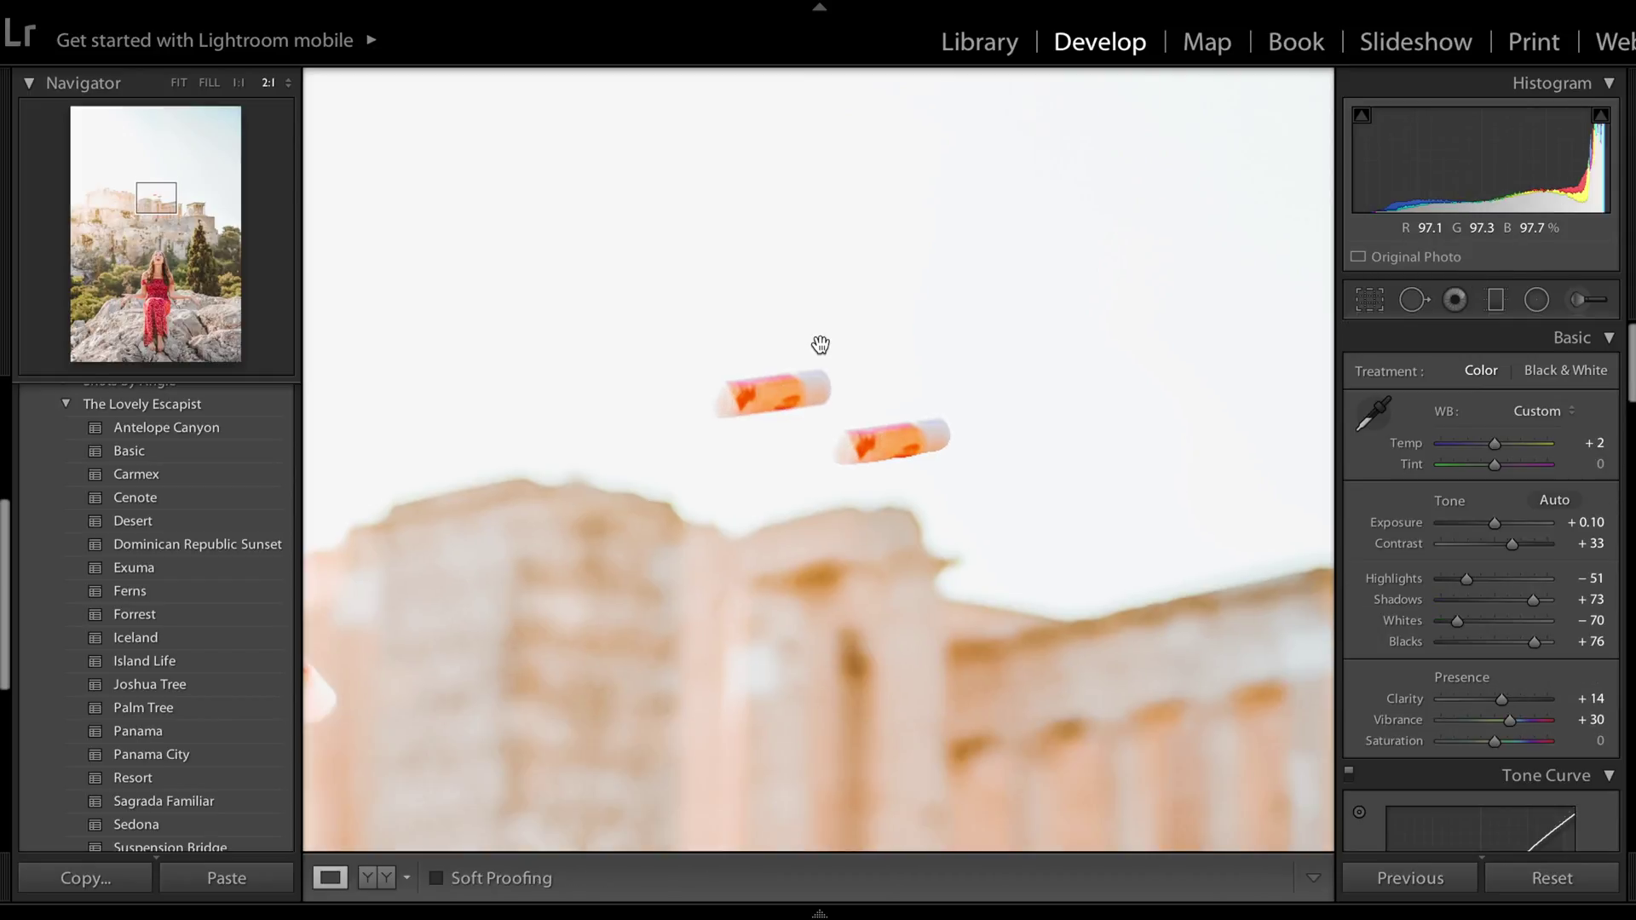
click(820, 344)
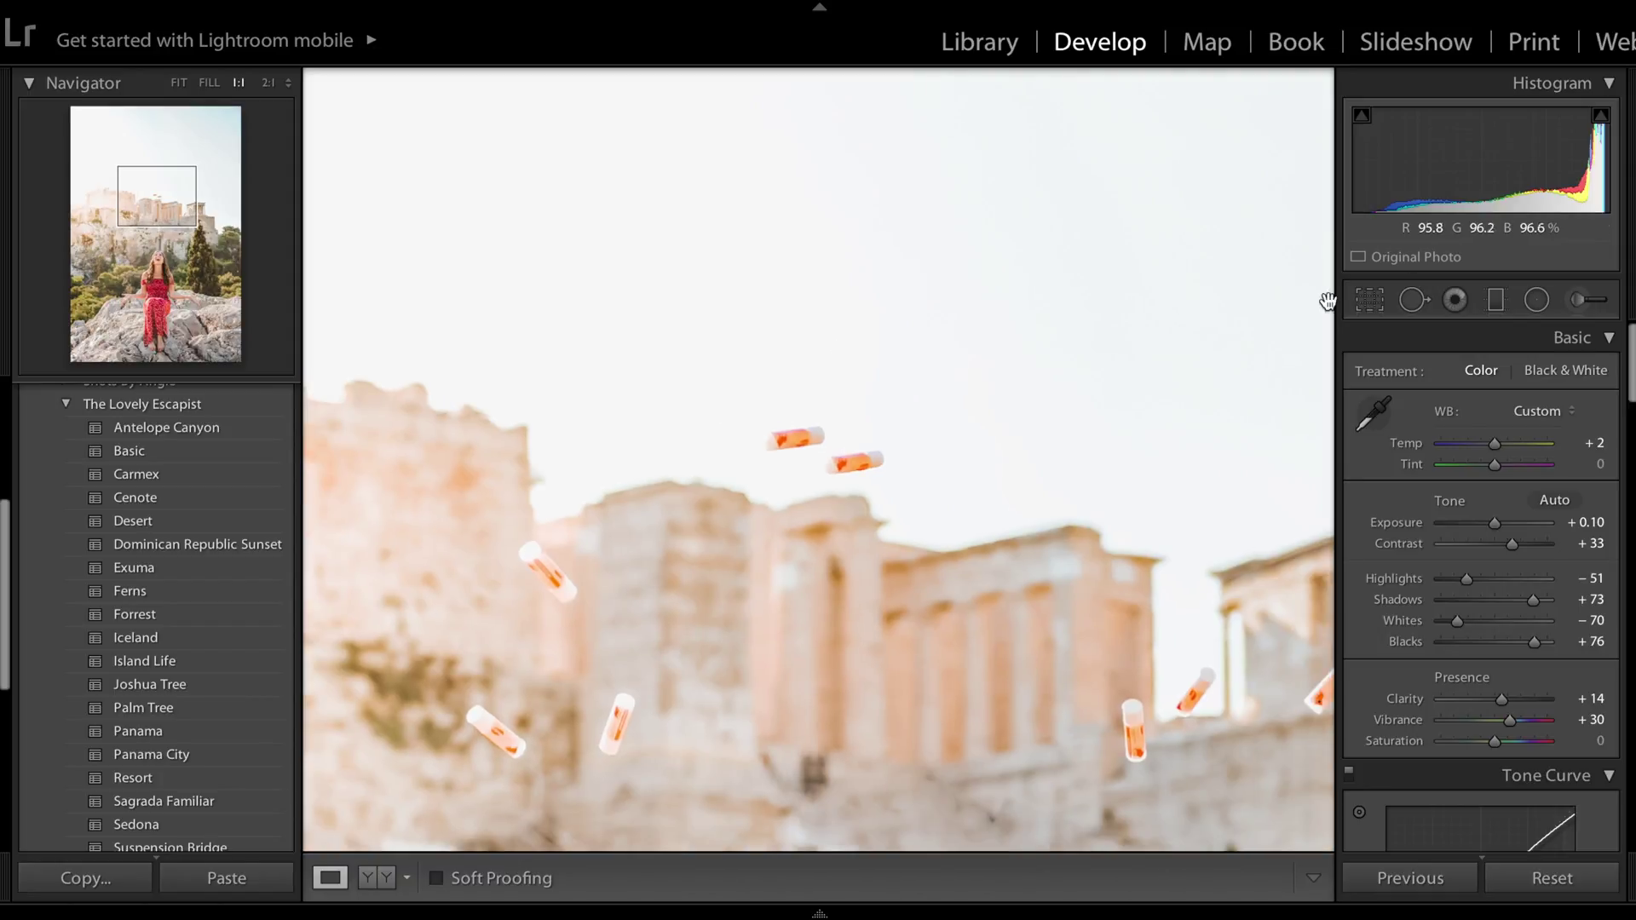
- Duplicate the confetti piece between the ruined wall and the columns with a size 24 clone spot, placing the copy on the stone block beside it
click(1412, 300)
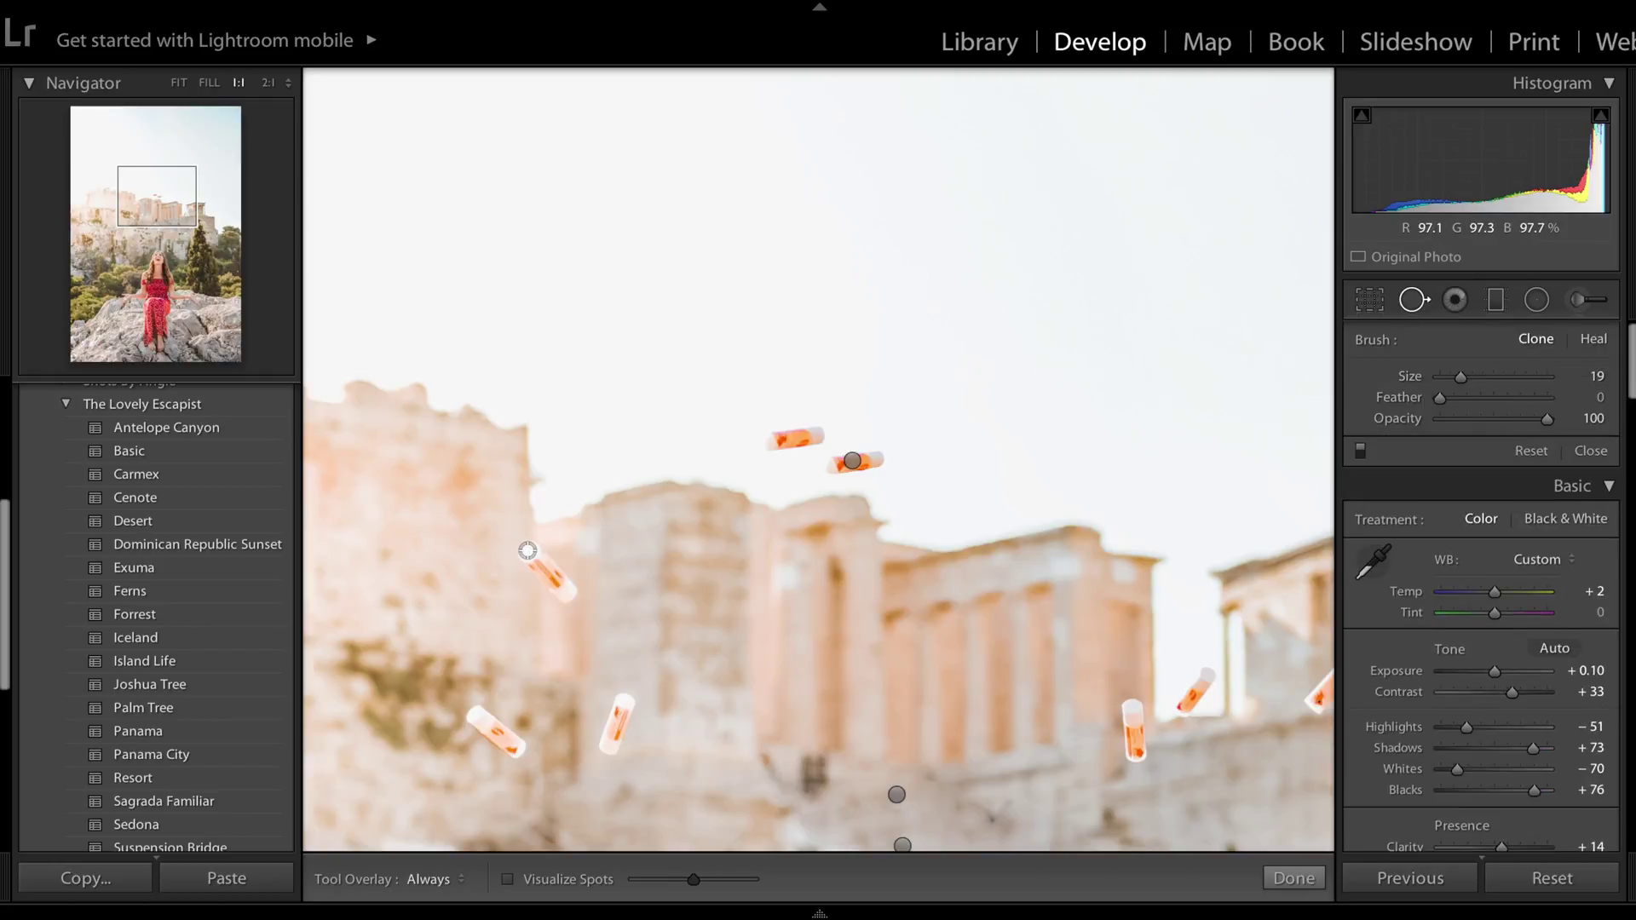
drag(1460, 377, 1465, 379)
drag(564, 590, 562, 588)
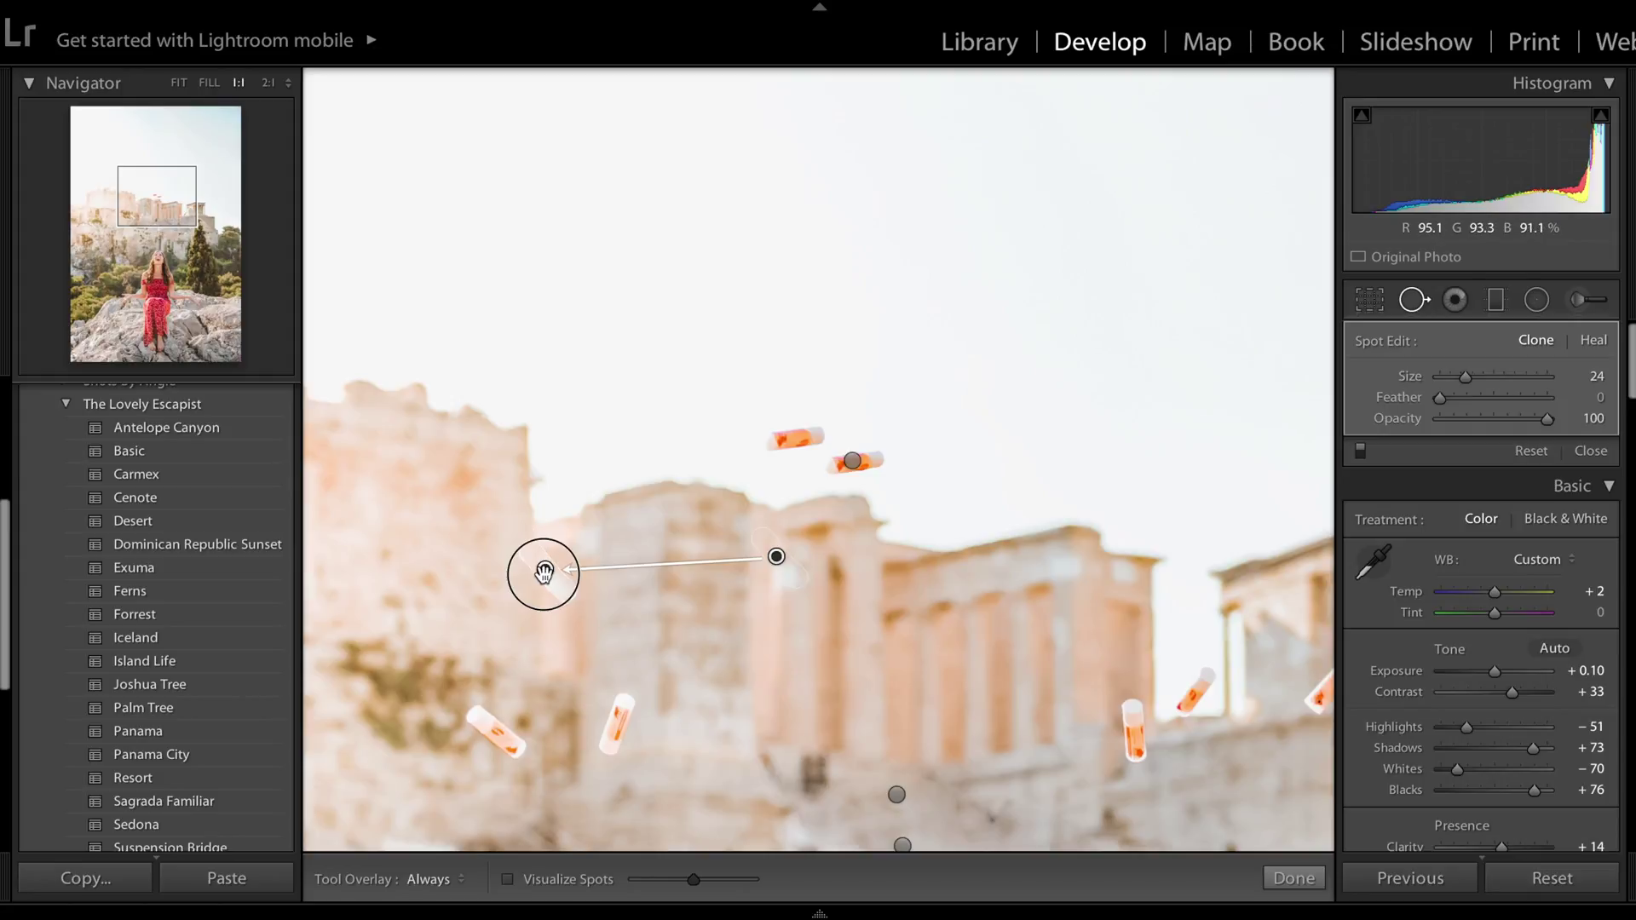
mouse_move(544, 573)
mouse_down()
mouse_move(712, 548)
mouse_move(551, 567)
mouse_up()
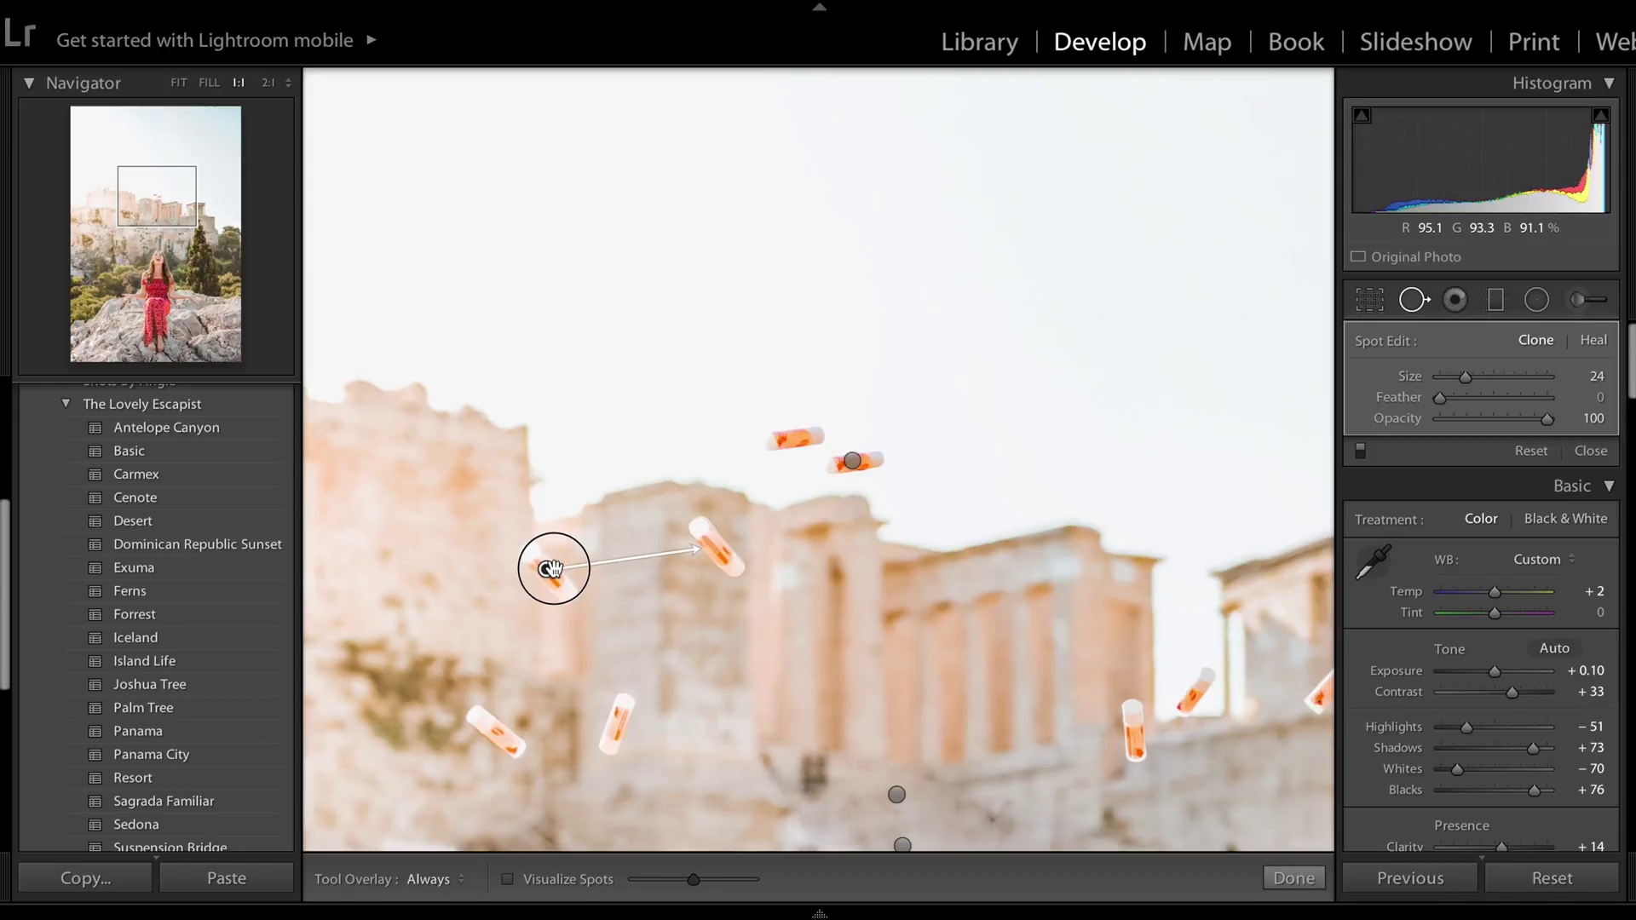
drag(552, 570, 553, 569)
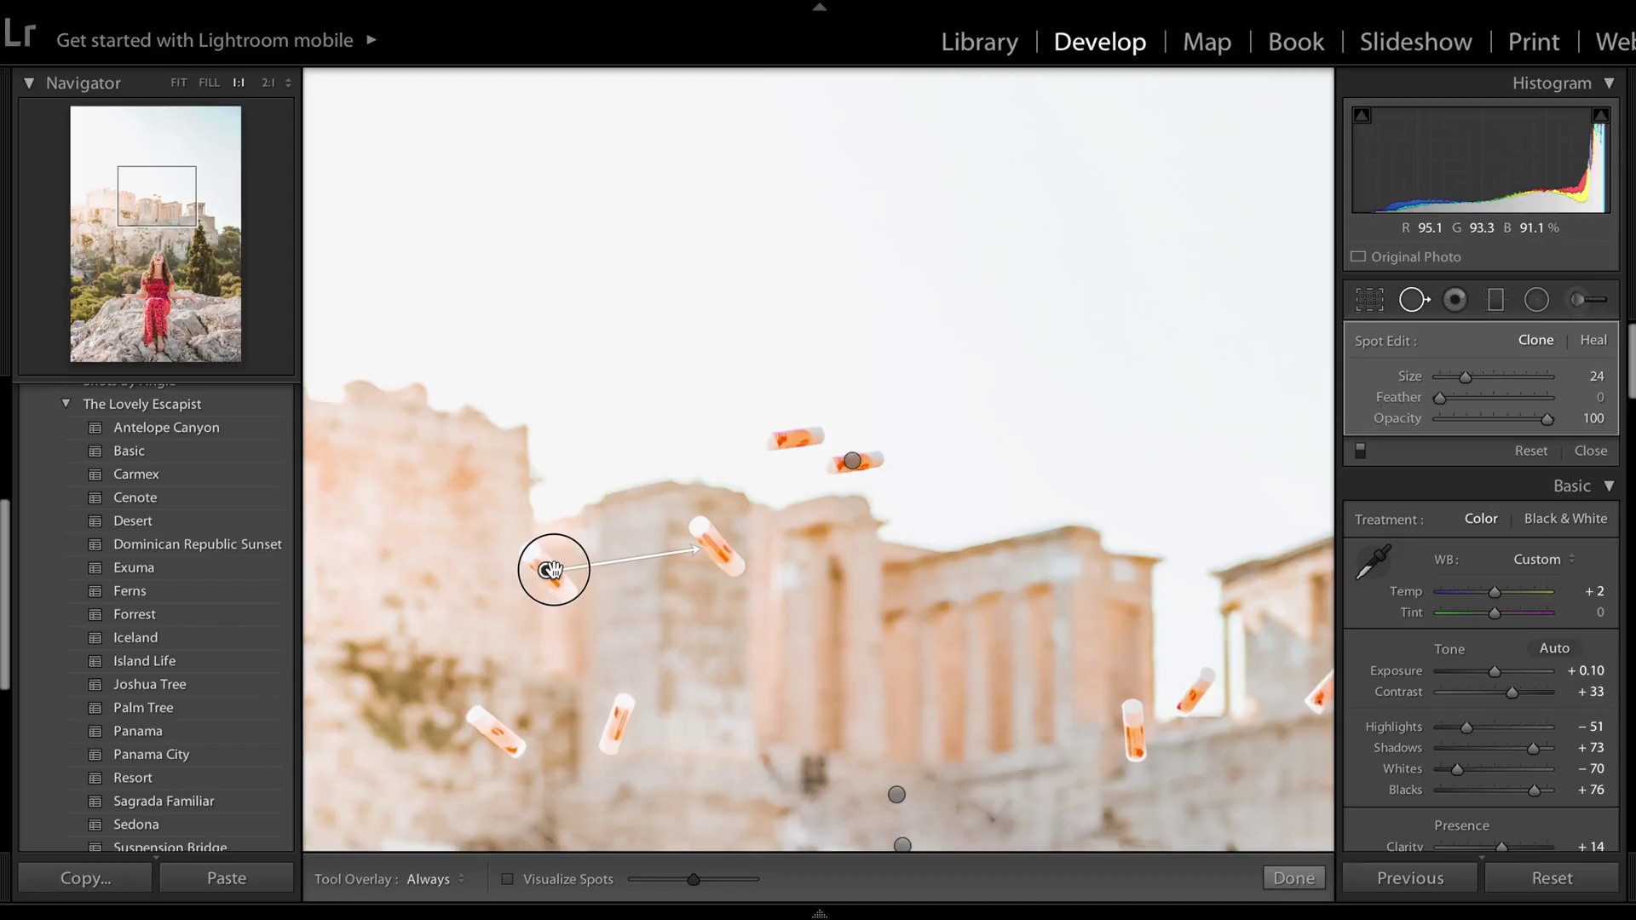
drag(553, 569, 553, 570)
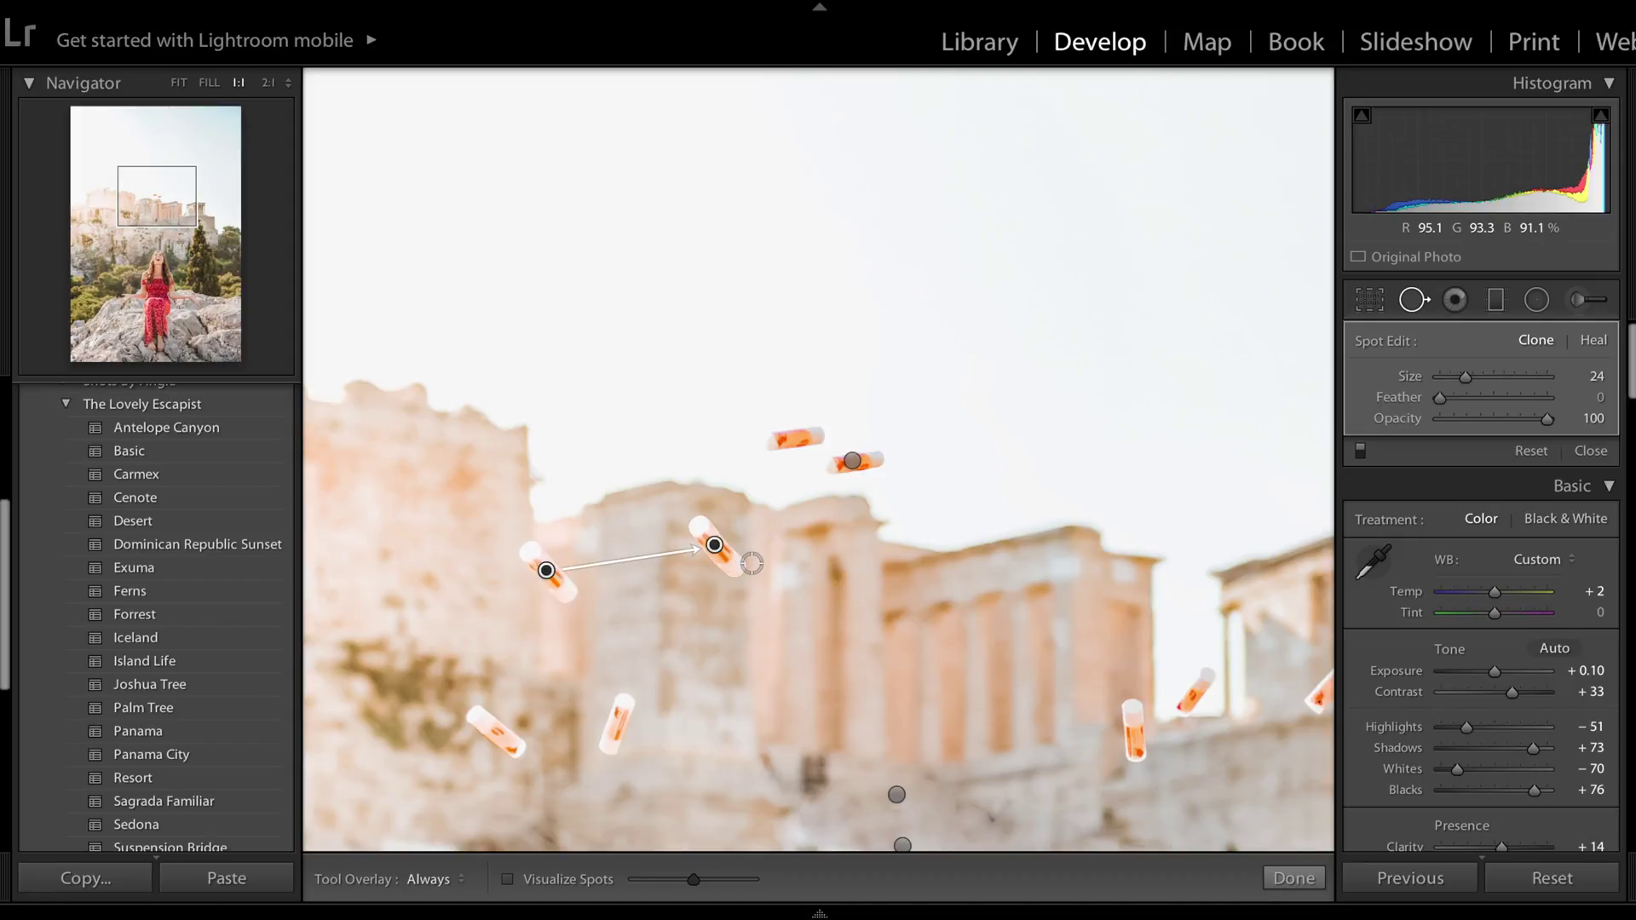
key(Return)
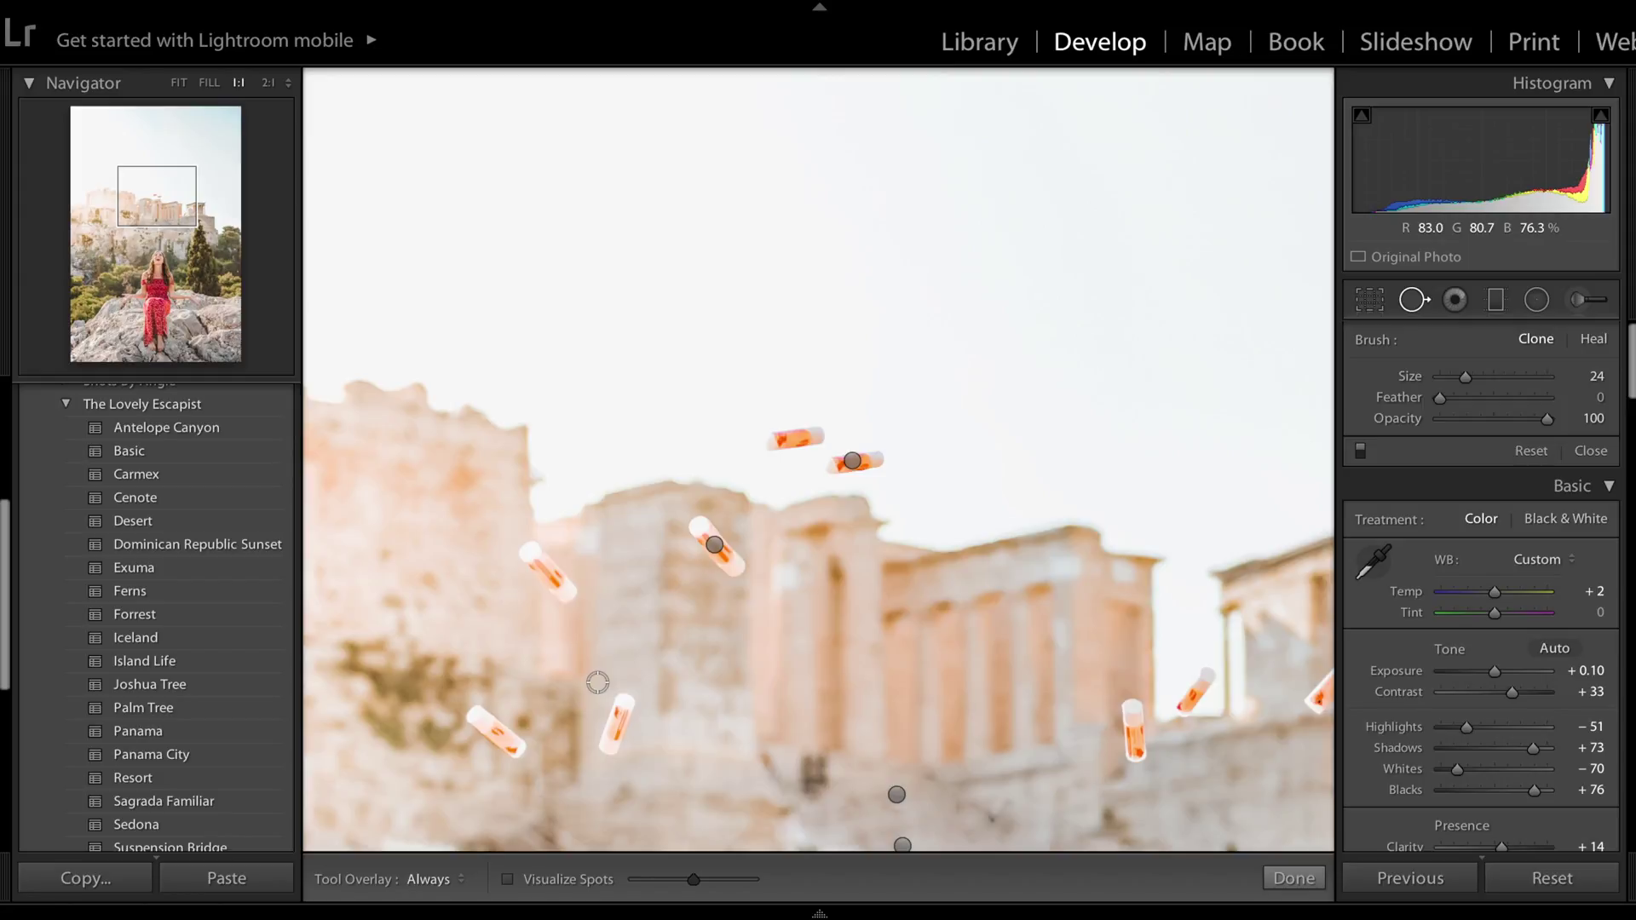
- Clone the two confetti pieces beside the shrub on the cliff, sourcing each spot from its piece and placing the copies nearby
drag(622, 704, 611, 743)
mouse_move(617, 725)
mouse_down()
mouse_move(748, 755)
mouse_move(618, 726)
mouse_up()
key(Return)
mouse_move(514, 747)
mouse_down()
mouse_move(479, 718)
mouse_move(404, 776)
mouse_up()
drag(359, 840, 505, 734)
- Clone the confetti piece below the temple's last column and place the copy slightly to its left
click(1417, 299)
mouse_move(1149, 699)
mouse_down()
mouse_move(905, 365)
mouse_move(961, 584)
mouse_up()
key(alt+super+minus)
key(q)
click(897, 624)
mouse_move(979, 708)
mouse_down()
mouse_move(897, 625)
mouse_move(855, 626)
mouse_up()
- Clone the confetti piece in the gap between the two temple buildings and place the copy in the sky above it
click(933, 603)
key(BackSpace)
click(927, 606)
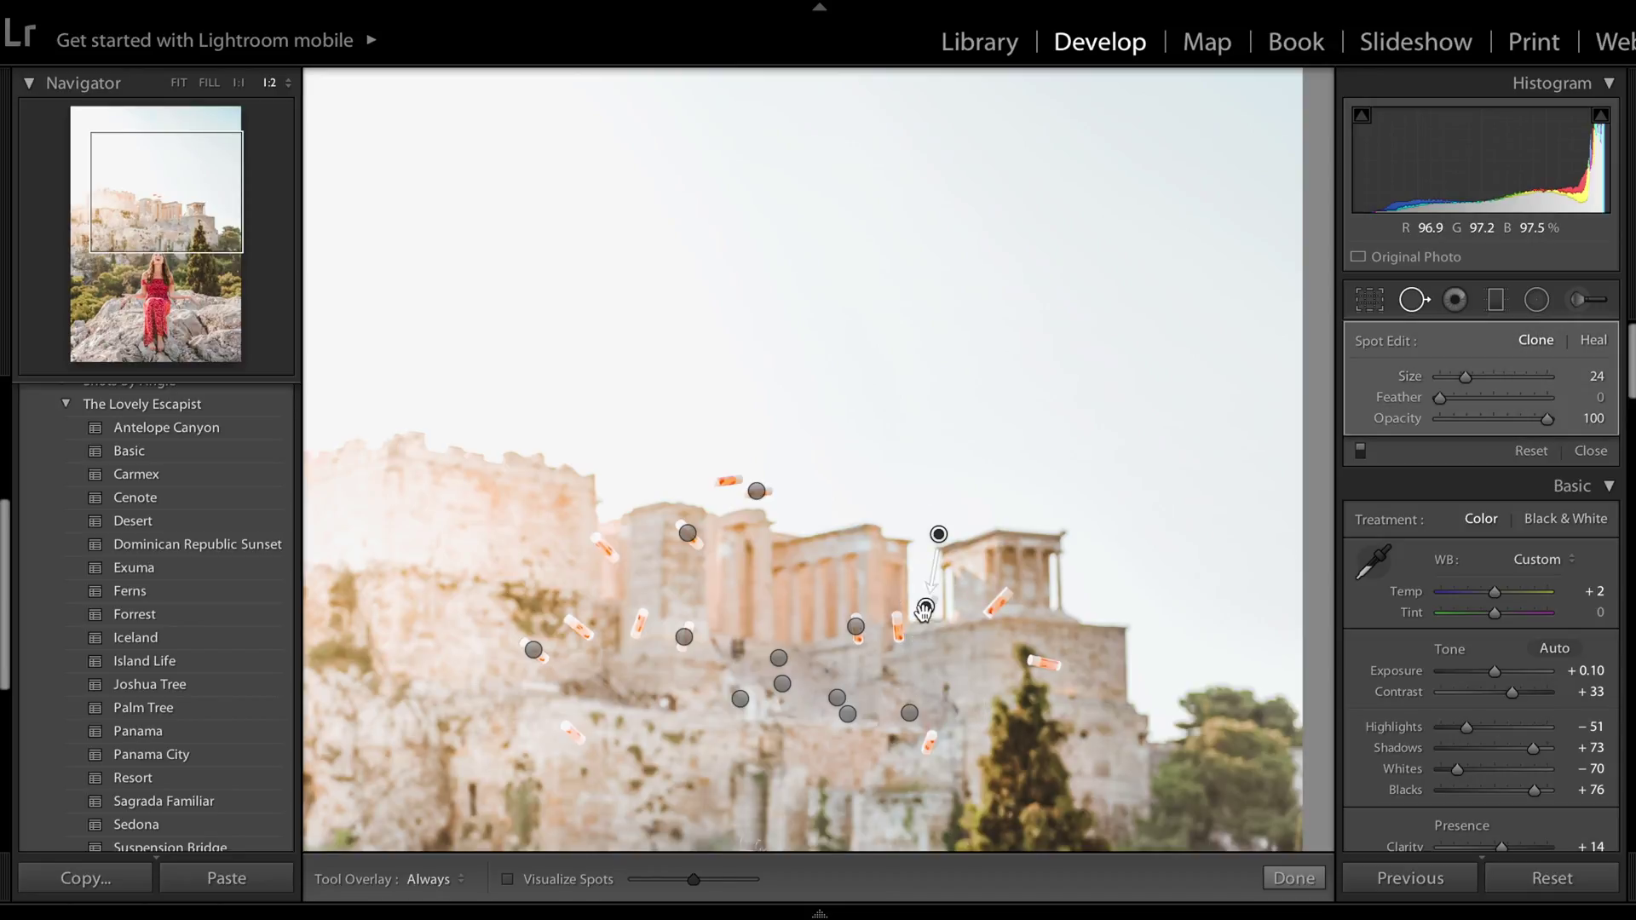
drag(938, 535, 928, 608)
drag(928, 608, 921, 480)
- Clone the confetti pieces by the small temple, above the cypress and on the lower cliff, placing each copy nearby
click(958, 633)
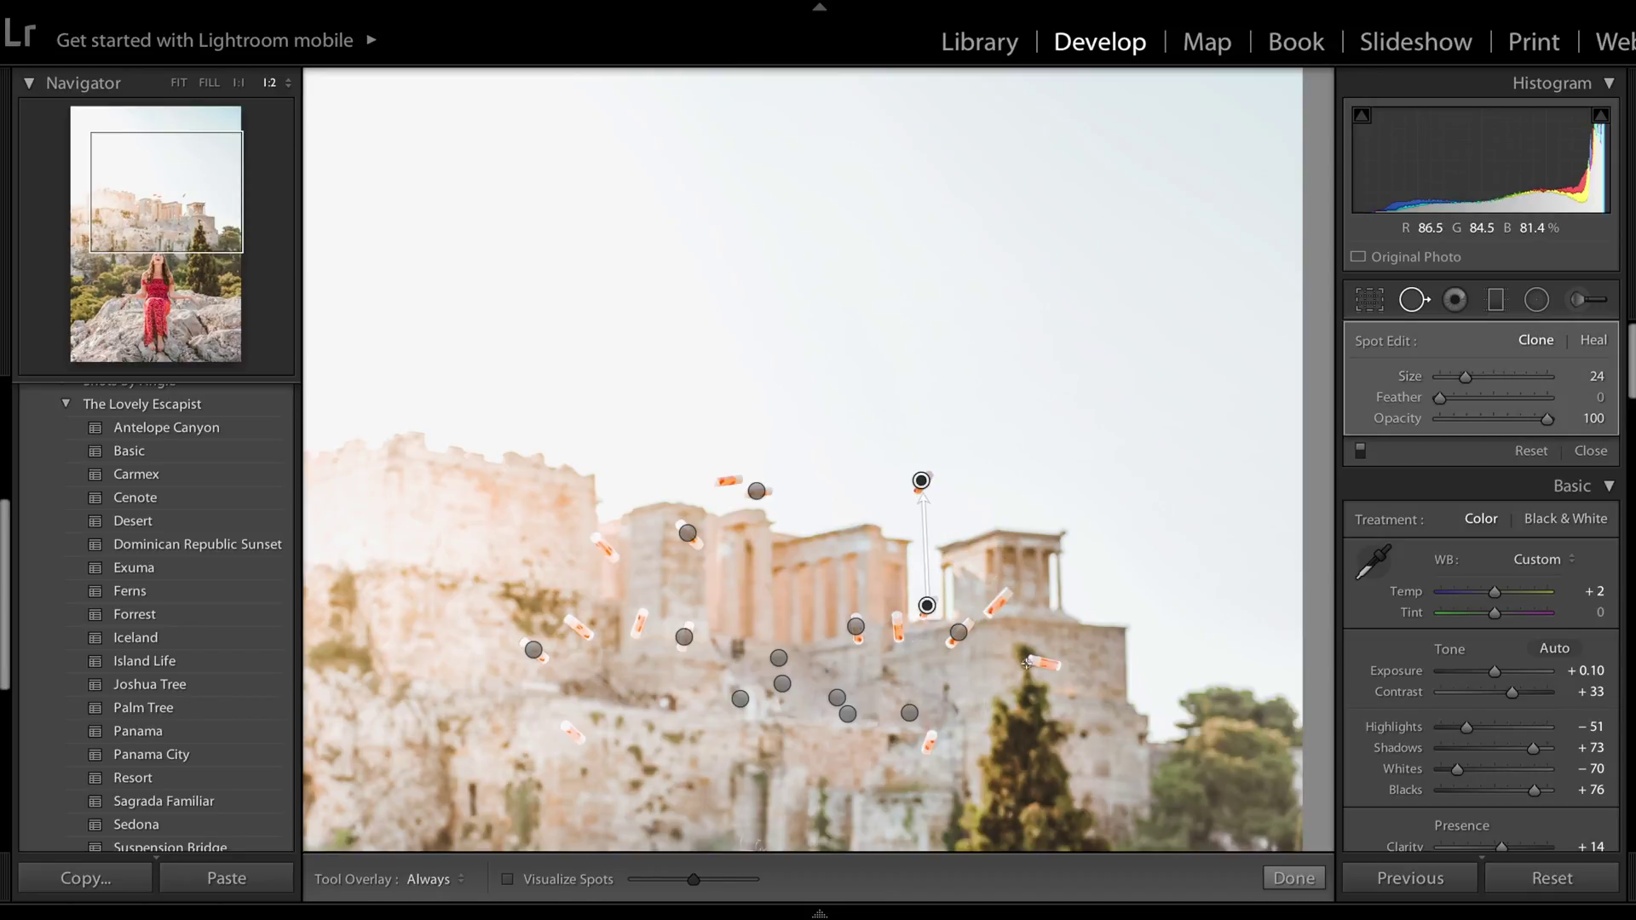
mouse_move(1029, 661)
mouse_down()
mouse_move(1059, 658)
mouse_move(1044, 663)
mouse_up()
drag(1044, 722, 944, 671)
click(927, 745)
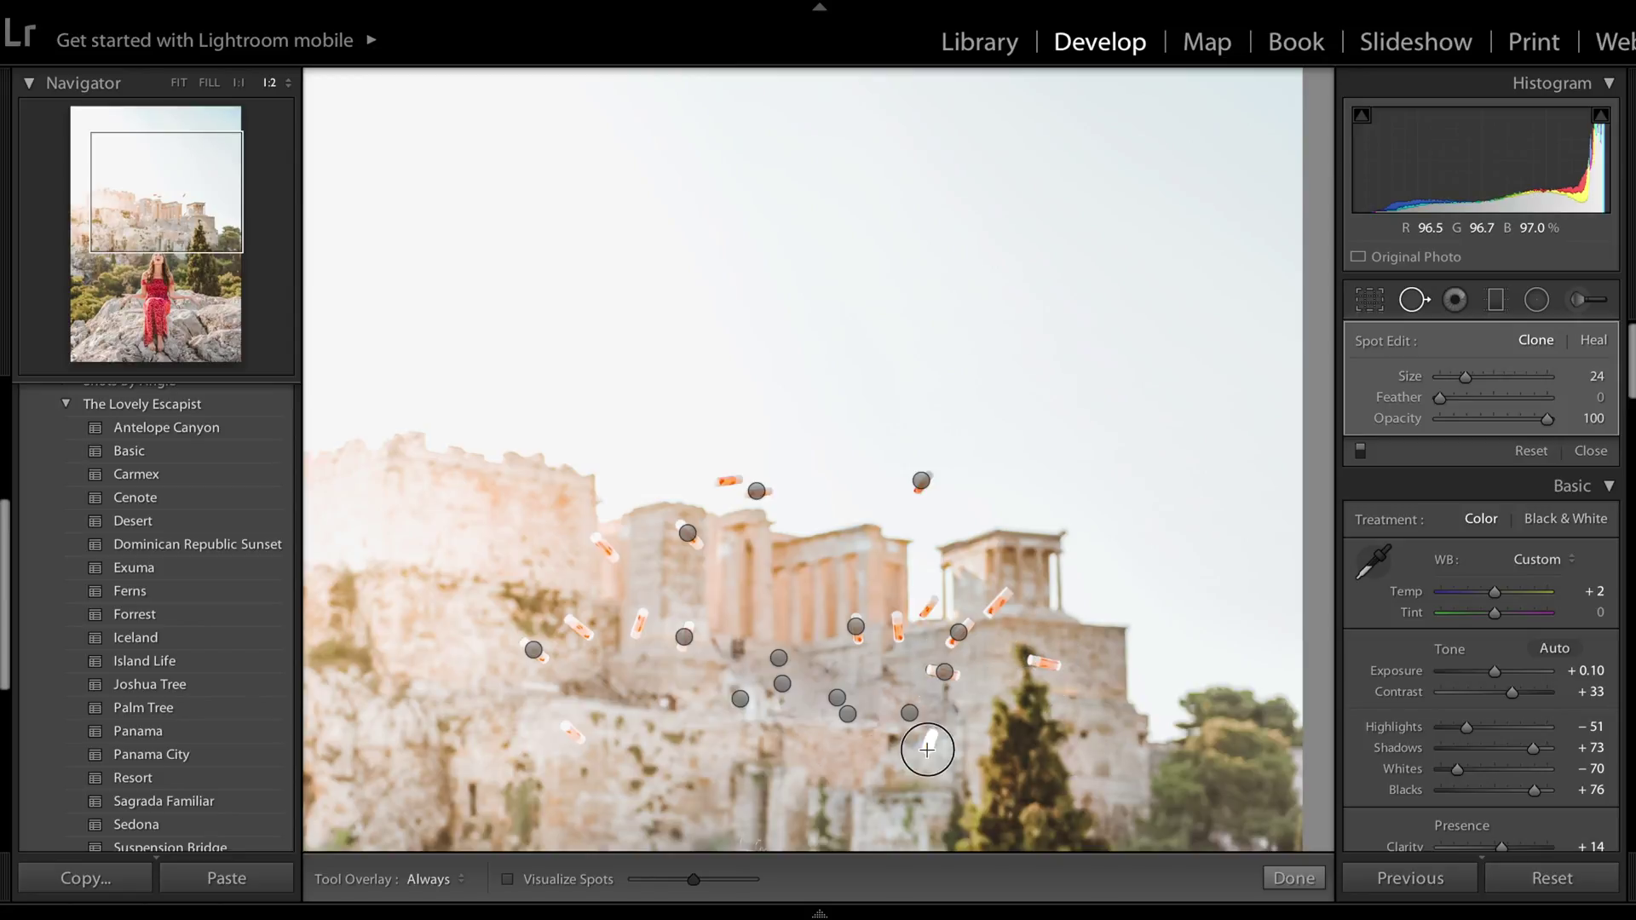
drag(926, 755, 900, 751)
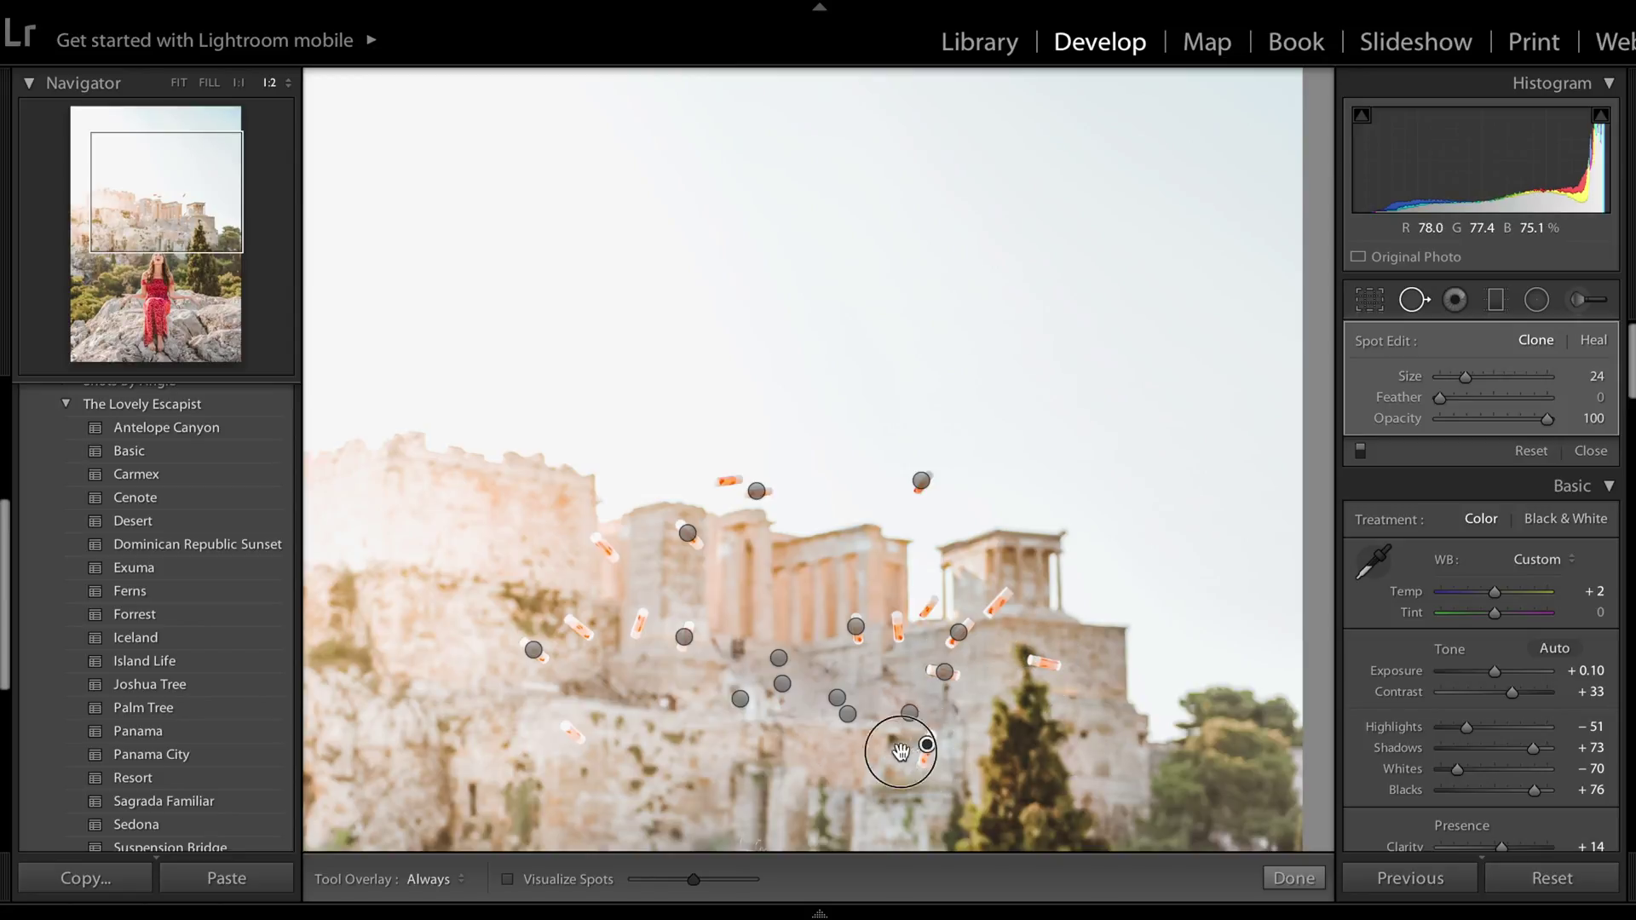
- Clone the confetti pieces in the sky, by the ruined wall, below the columns and at the small temple
click(730, 479)
click(605, 548)
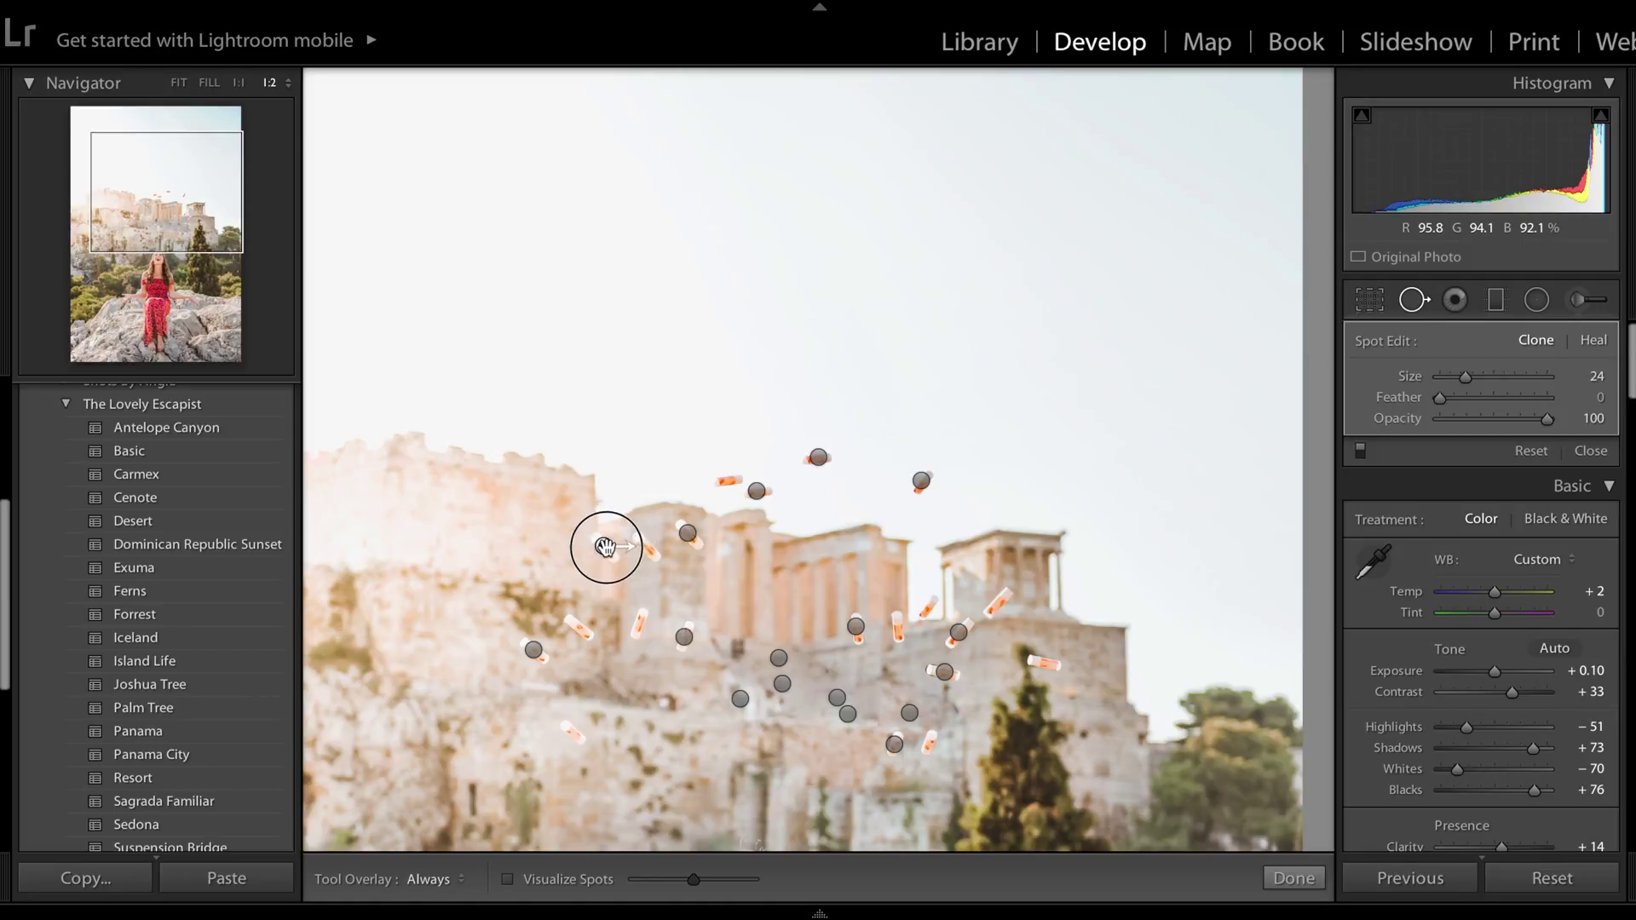
click(897, 629)
click(998, 600)
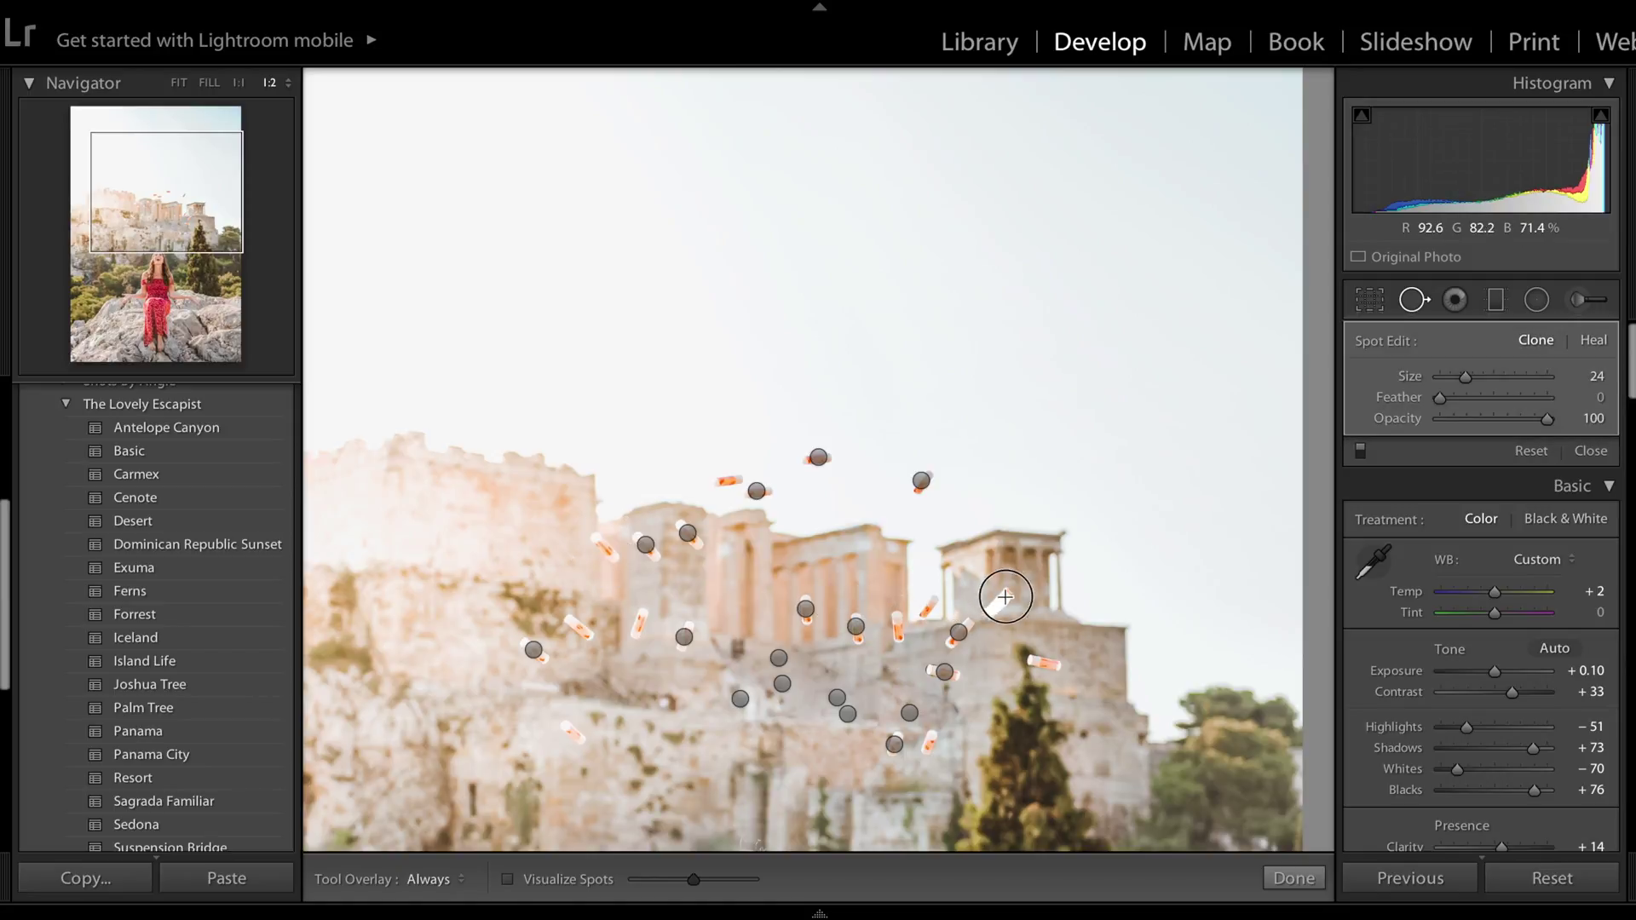
- Clone the two confetti pieces on the left side of the cliff and move an earlier copy onto the ruined wall
click(639, 623)
drag(639, 624, 817, 660)
drag(805, 609, 496, 505)
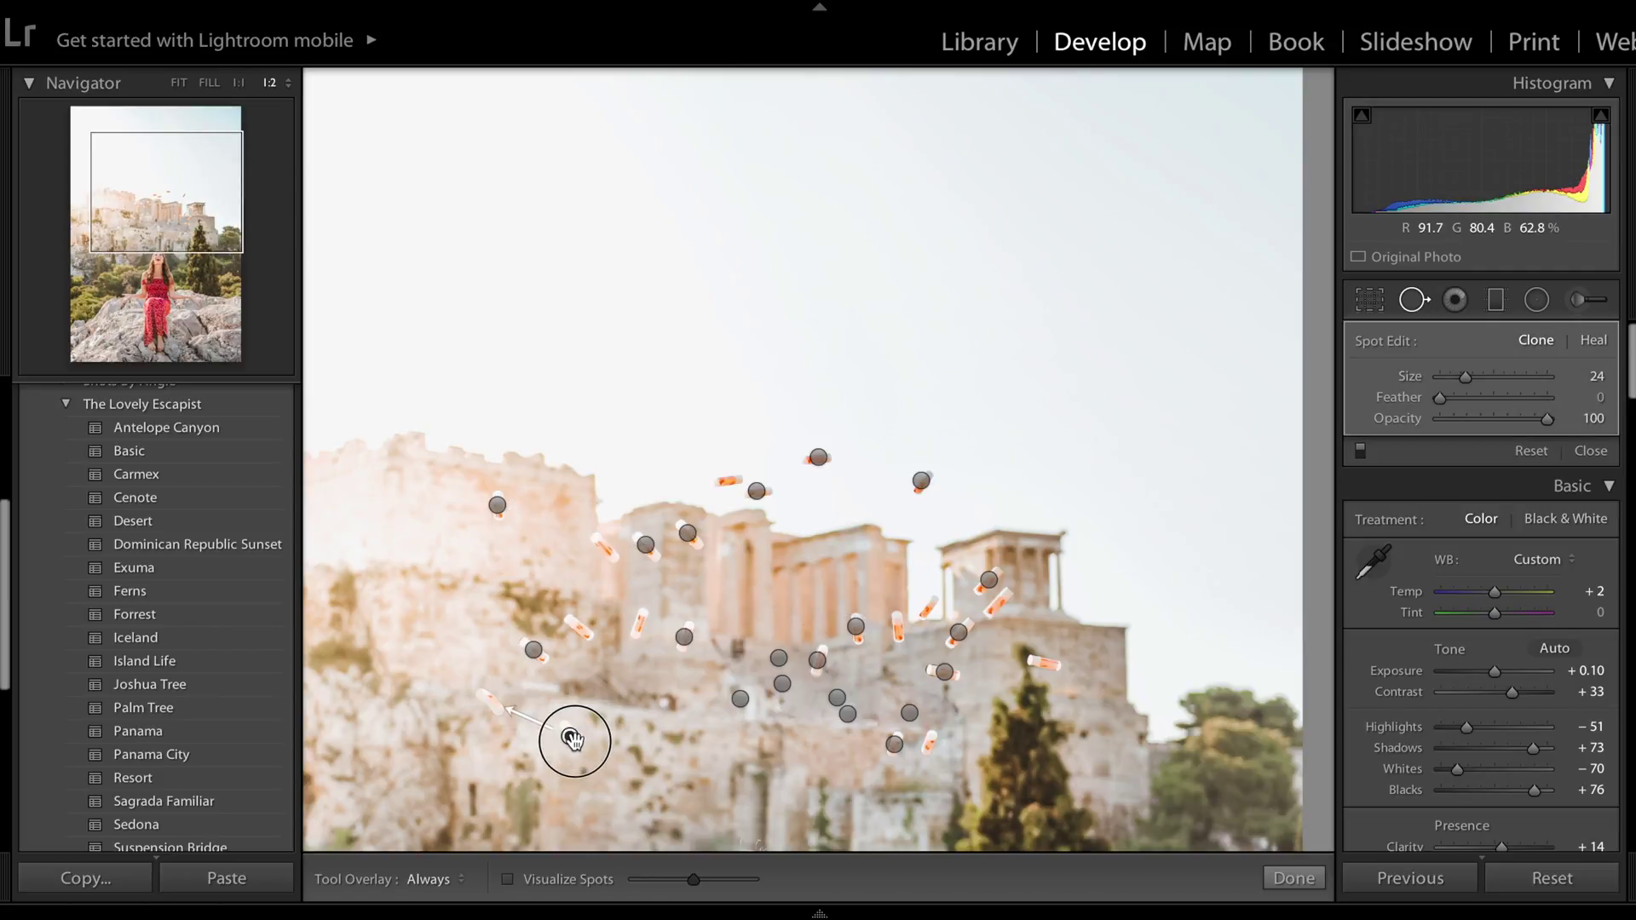
click(570, 733)
drag(532, 763, 512, 680)
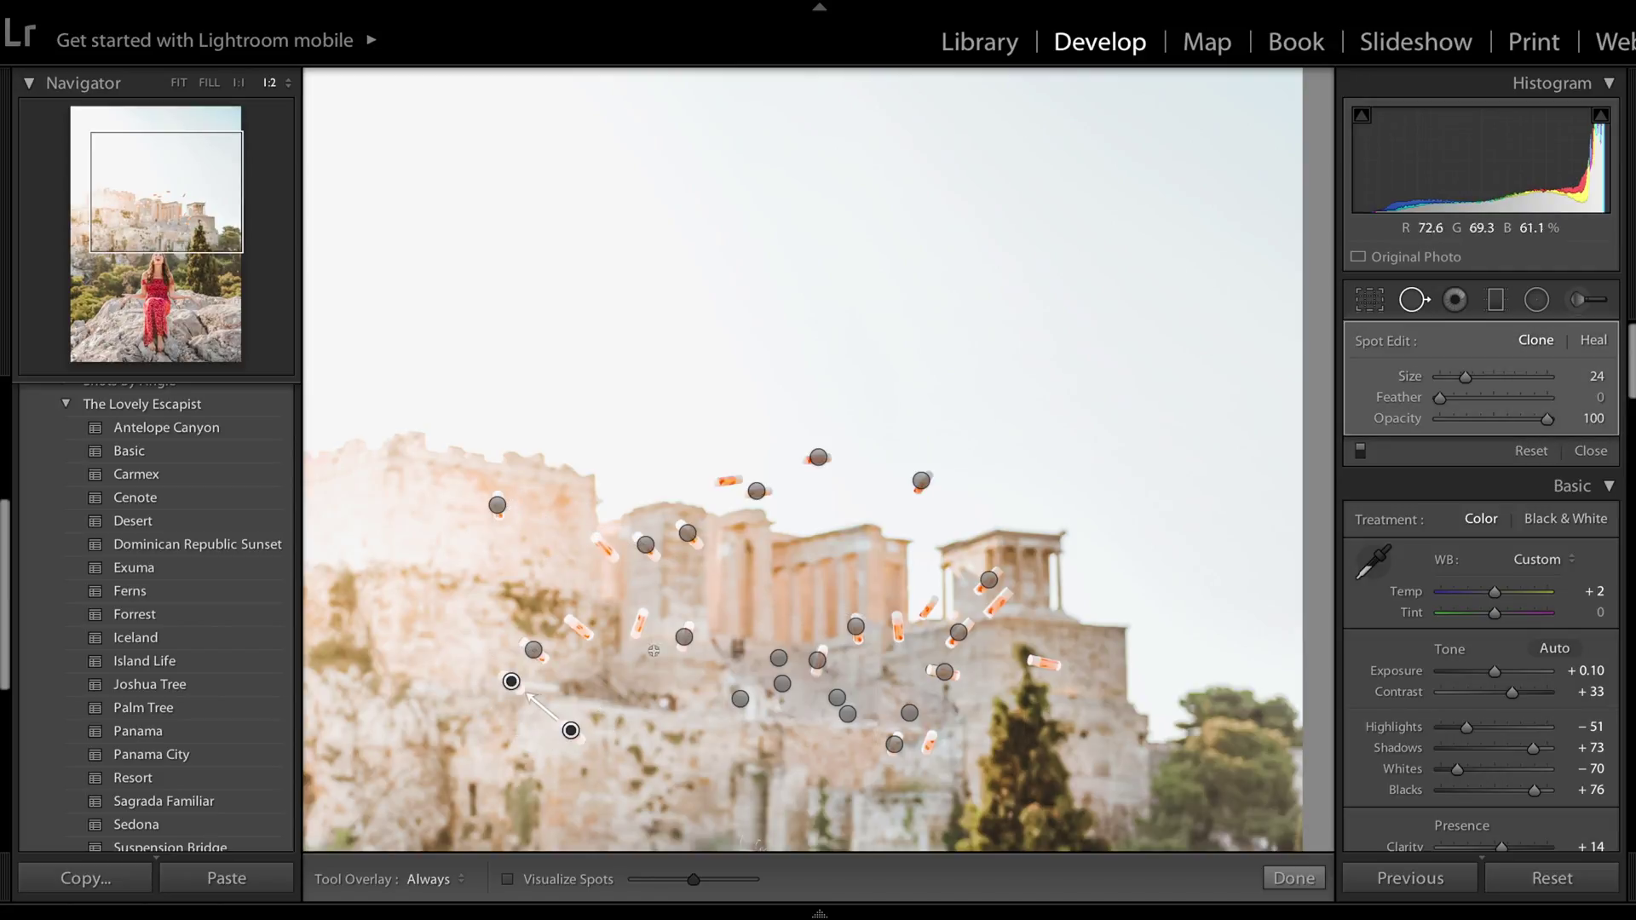
- Scatter the existing confetti copies more widely across the sky, the ruined wall and the cliff face
drag(684, 637, 642, 799)
drag(533, 649, 417, 500)
drag(756, 491, 609, 422)
drag(645, 545, 713, 430)
drag(818, 457, 685, 695)
drag(921, 481, 829, 469)
drag(855, 626, 927, 414)
drag(988, 580, 815, 406)
- Clone the confetti piece above the cypress into the sky and move two cliff copies up onto the temple columns
drag(1029, 661, 1054, 665)
drag(1045, 663, 969, 484)
mouse_move(982, 697)
mouse_down()
mouse_move(1040, 646)
mouse_move(1044, 662)
mouse_up()
drag(944, 671, 803, 558)
drag(896, 744, 725, 578)
- Clone the upright confetti piece on the cliff to the area below the ruined wall, and add another copy on the temple columns
click(639, 628)
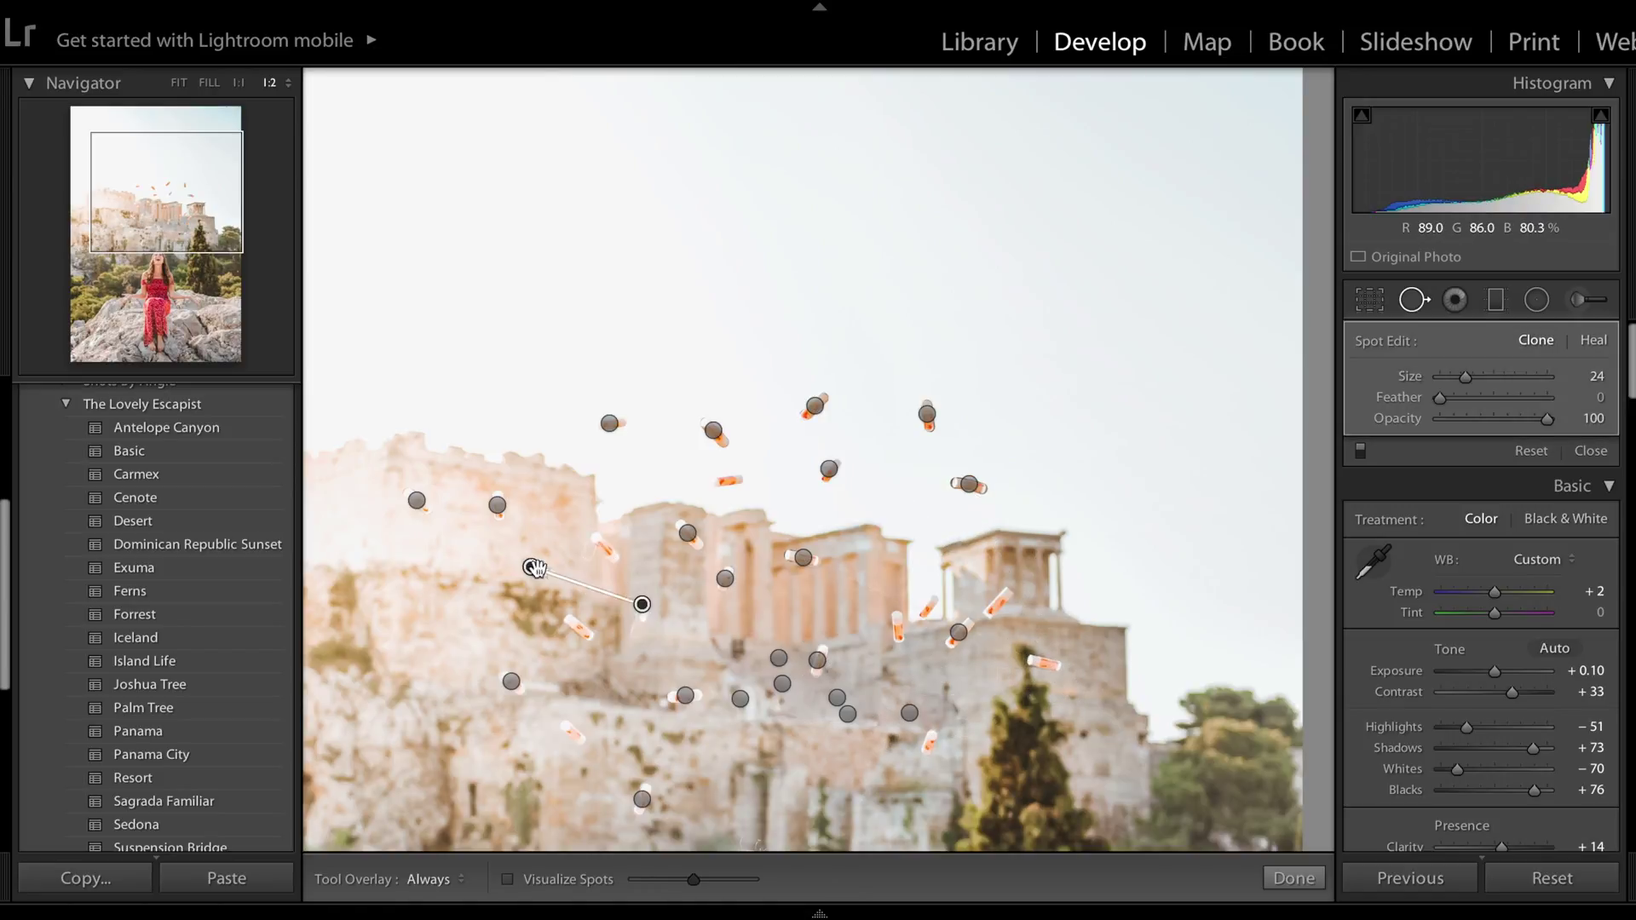
mouse_move(537, 570)
mouse_down()
mouse_move(639, 628)
mouse_move(472, 584)
mouse_up()
drag(929, 743, 849, 587)
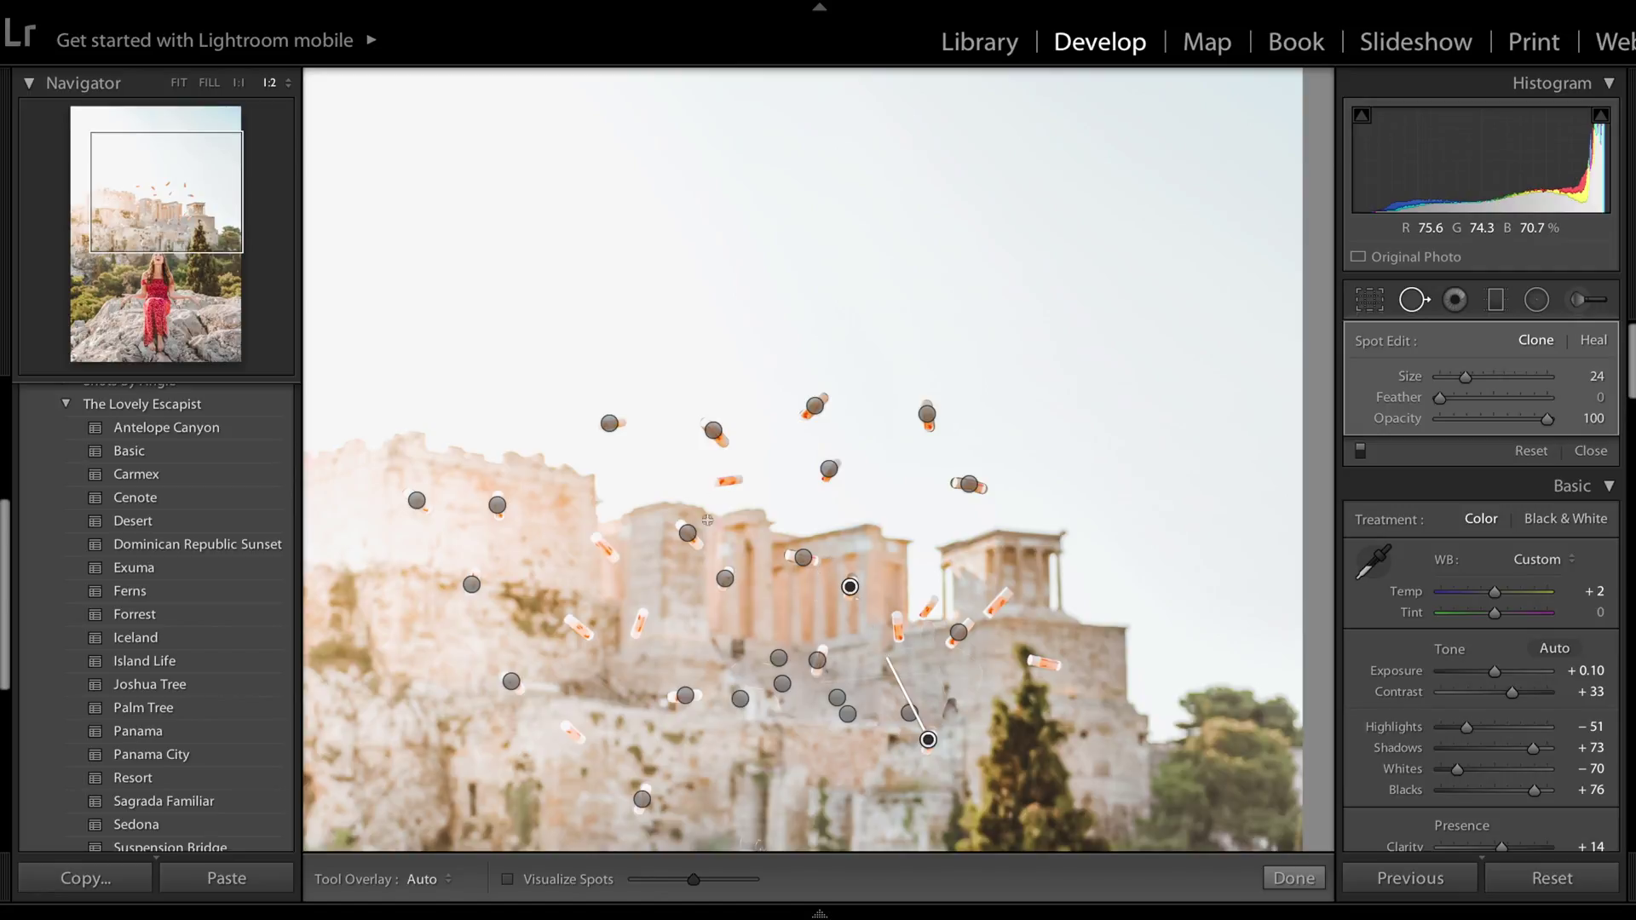
- Clone the confetti piece in the sky above the columns and place the copy low on the cliff above the woman's head
click(730, 480)
drag(729, 479, 813, 763)
drag(621, 491, 731, 482)
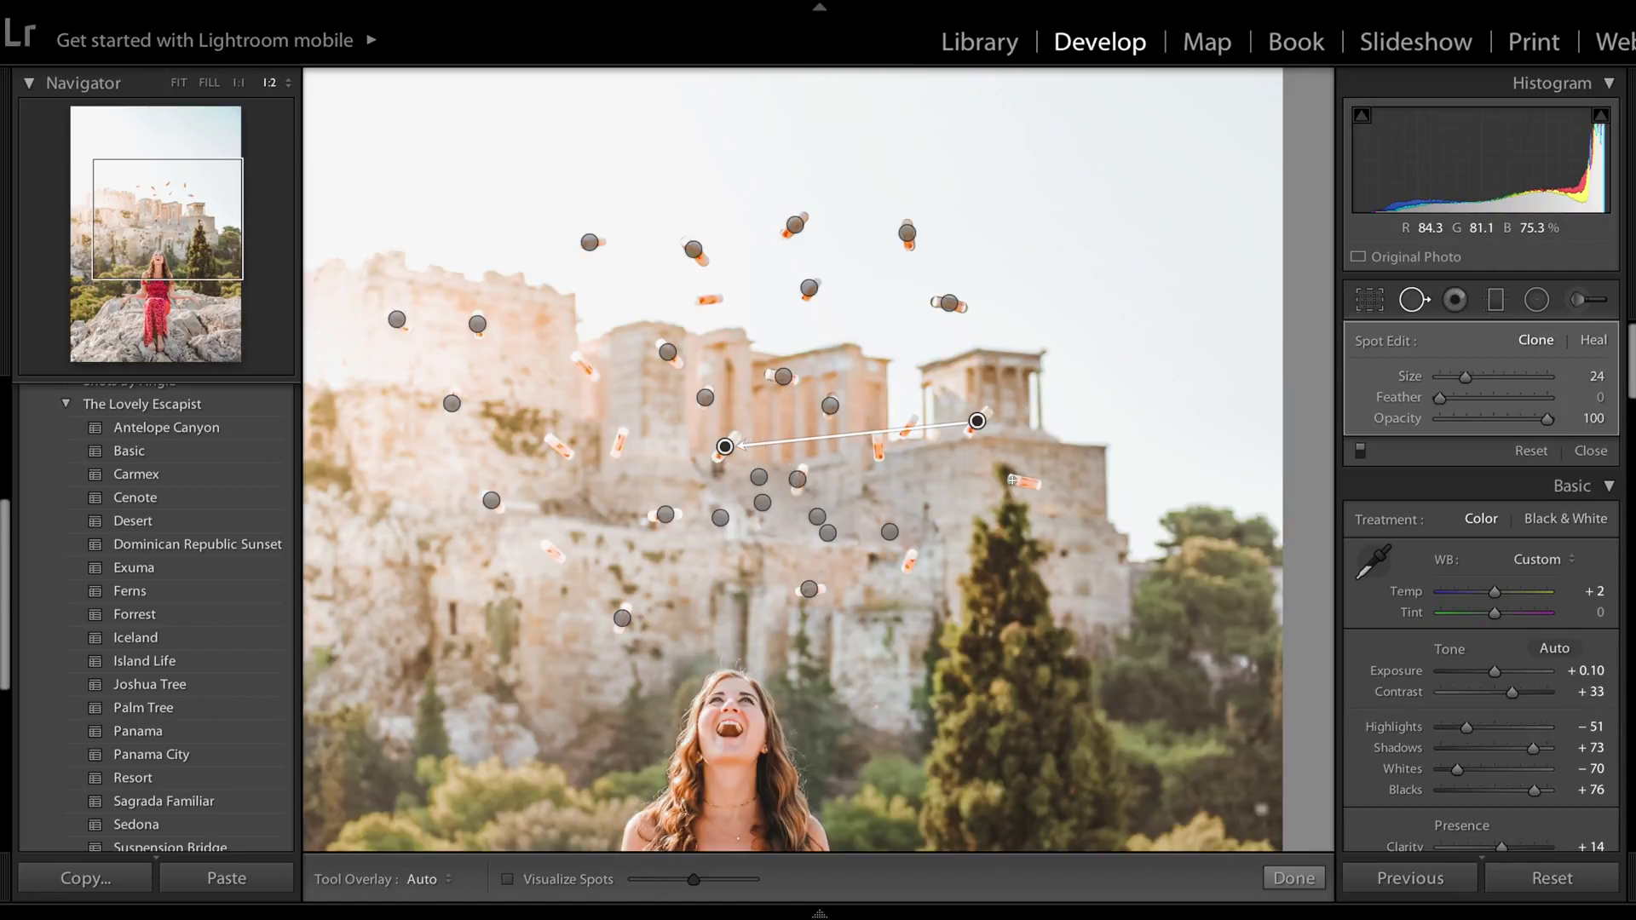
- Add two more confetti clones, one on the lower cliff face and one on the cypress tree
drag(1465, 376, 1462, 376)
drag(1008, 499, 706, 559)
mouse_move(615, 453)
mouse_down()
mouse_move(621, 431)
mouse_move(997, 553)
mouse_up()
drag(679, 423, 617, 444)
- Reposition the confetti copies in the sky above the temple to spread them out, with the whole photo in view
click(1413, 299)
click(892, 372)
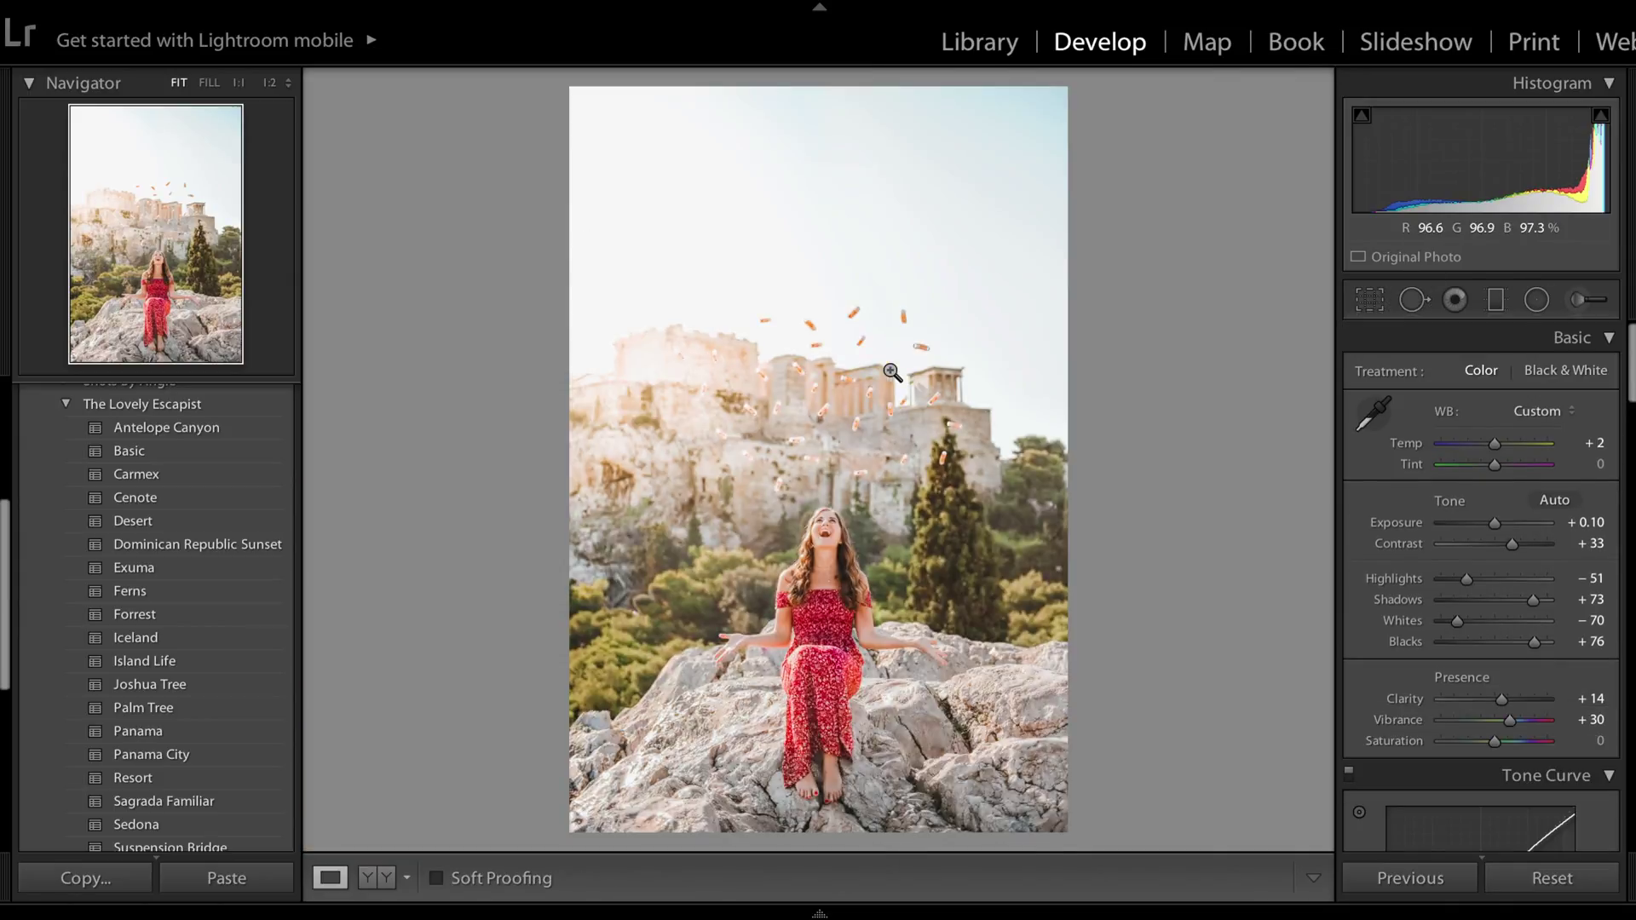
key(q)
drag(903, 316, 911, 314)
drag(853, 313, 742, 303)
click(1415, 302)
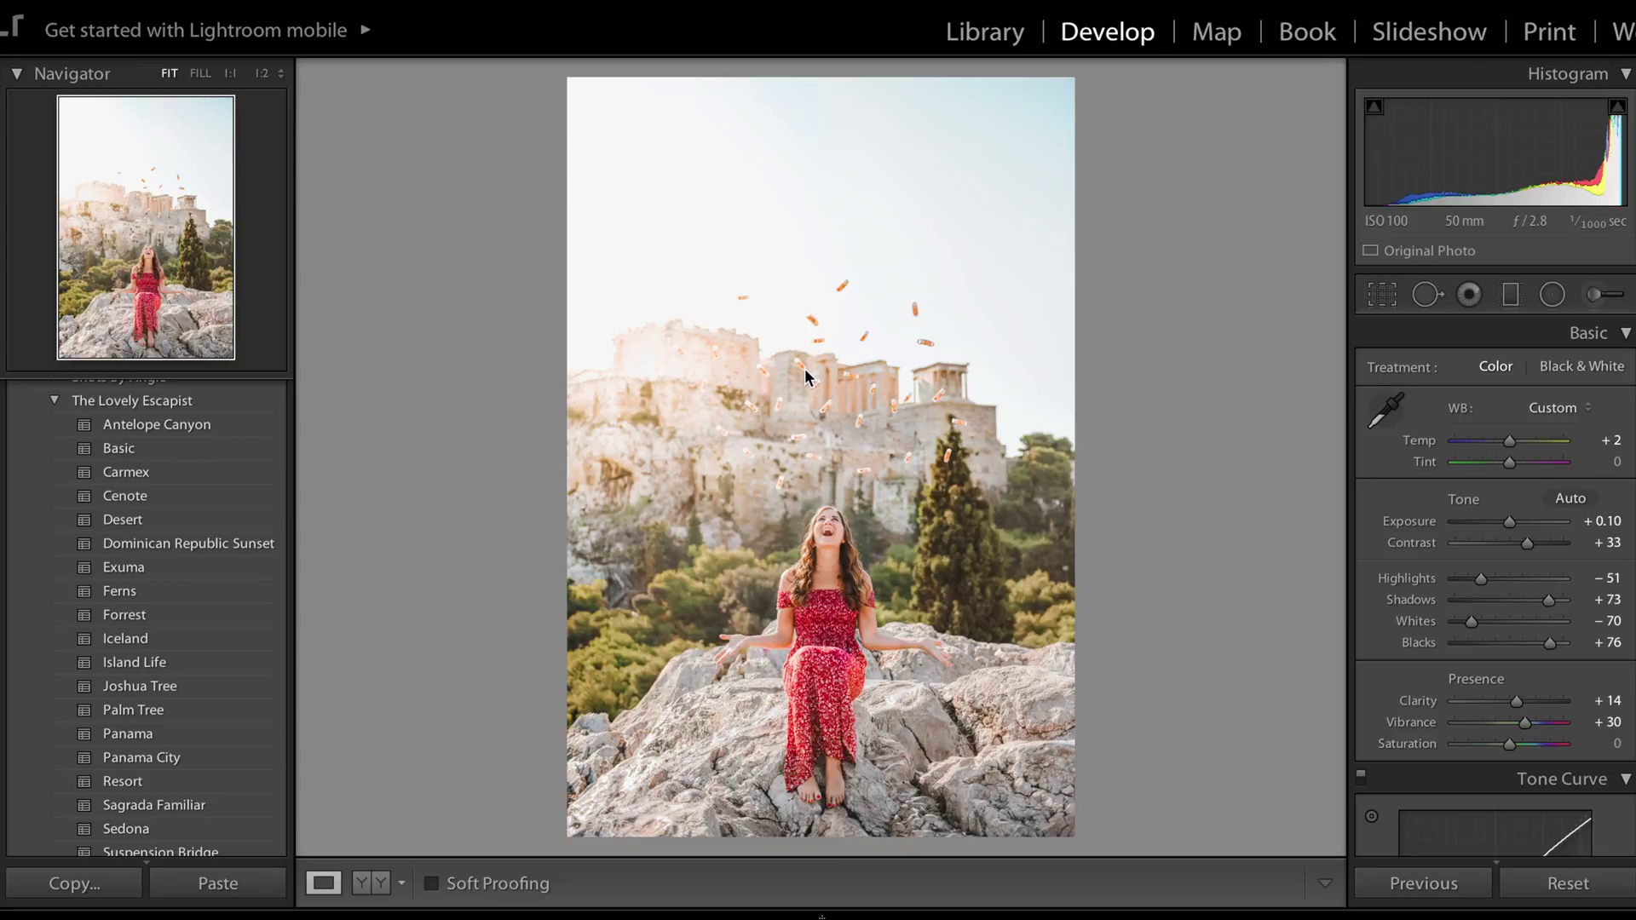
- Paint over a confetti piece on the cliff using a new adjustment brush at size 1.5
click(1595, 295)
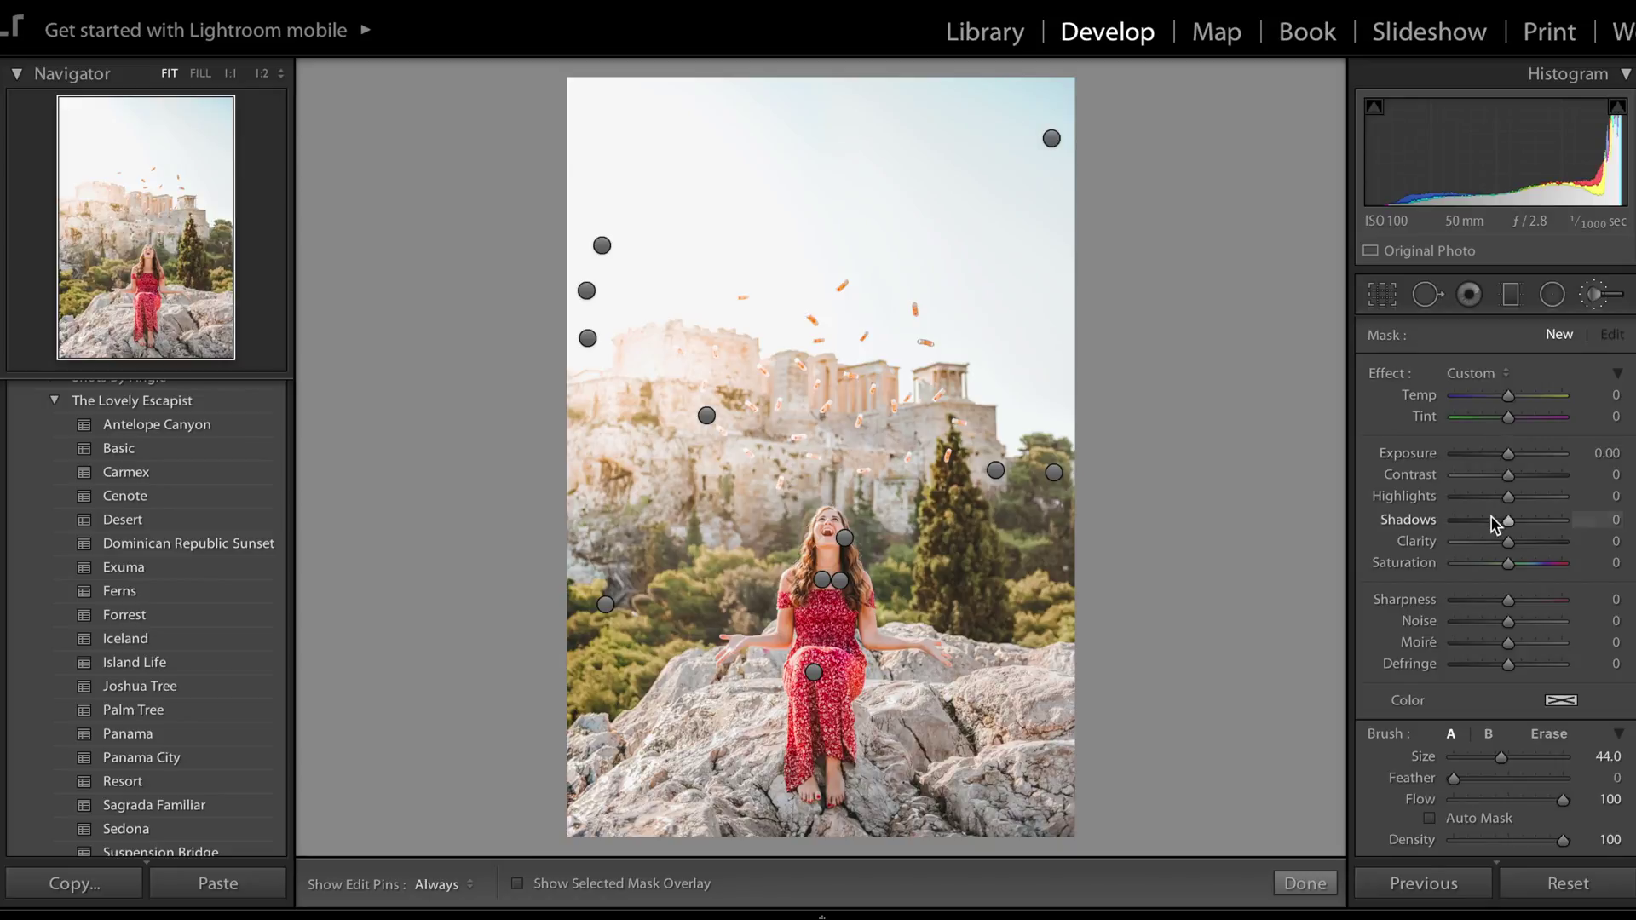
click(1596, 295)
click(818, 374)
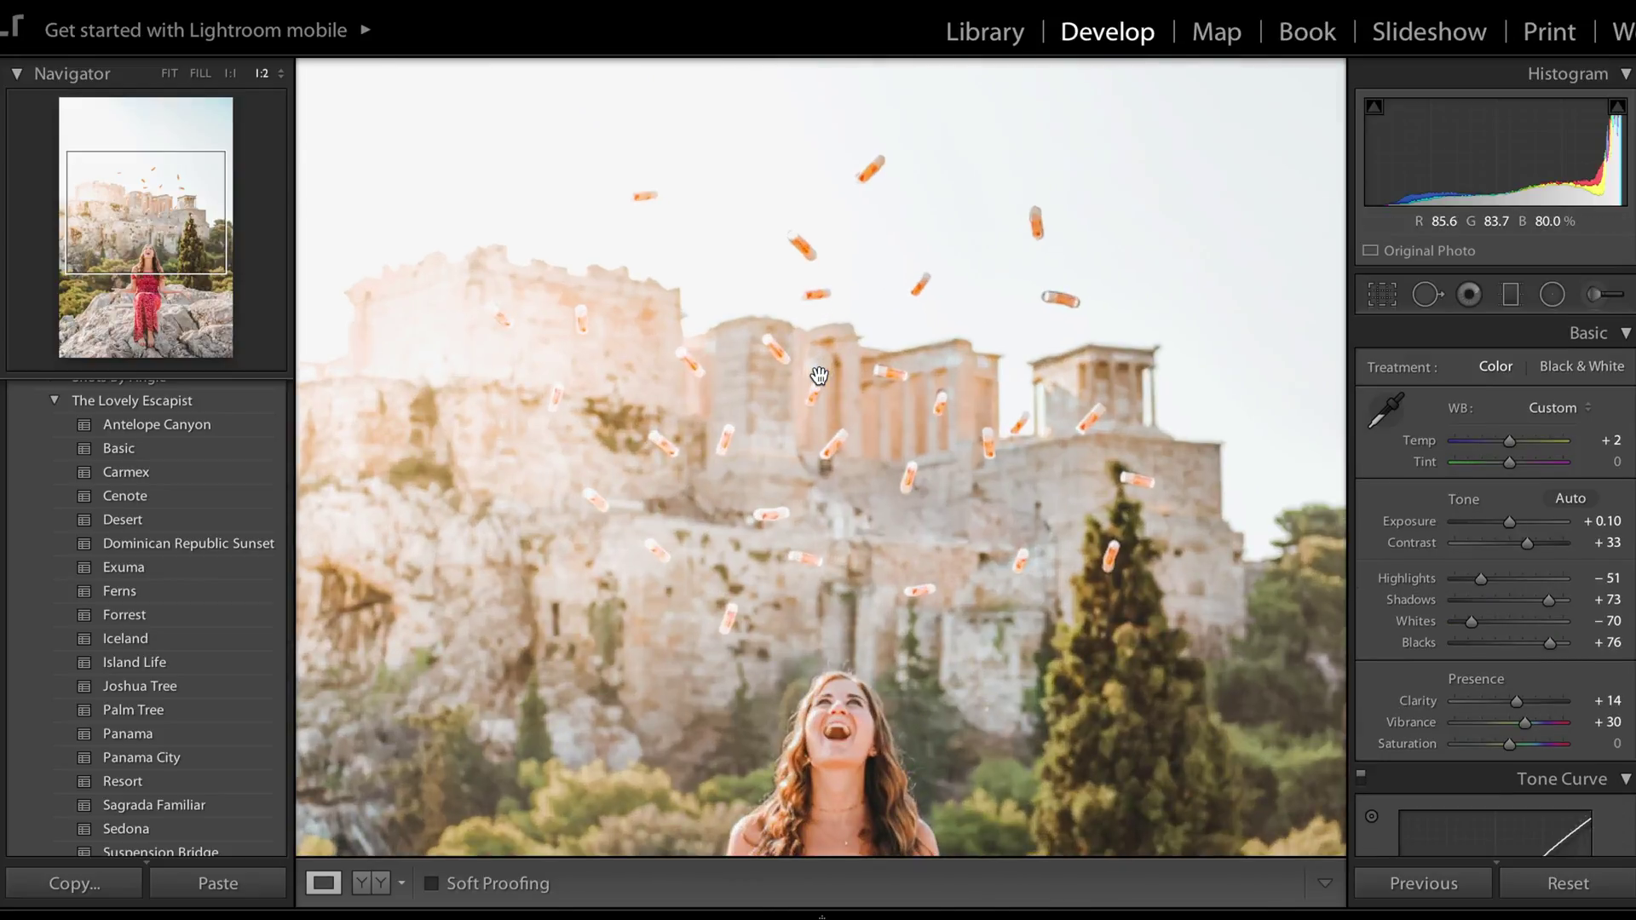
click(1595, 294)
drag(1456, 634, 1455, 634)
scroll(759, 515, down, 2)
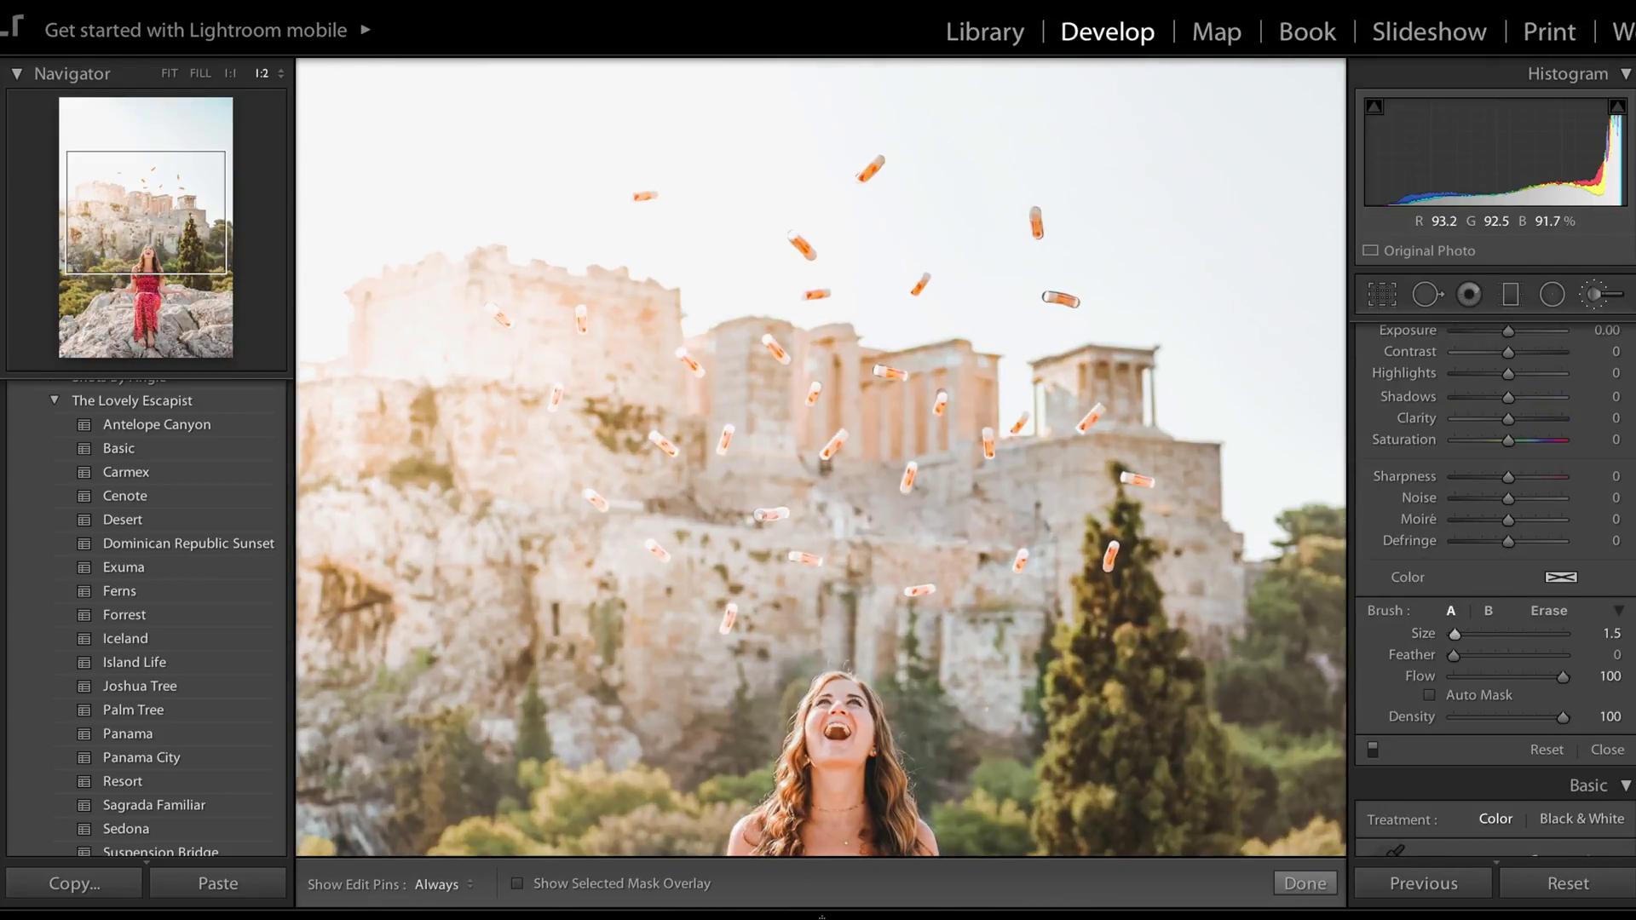
click(652, 545)
- Set the brush adjustment's highlights to −59 and exposure to −0.74
scroll(1544, 417, up, 1)
drag(1508, 398, 1476, 398)
drag(1508, 356, 1498, 356)
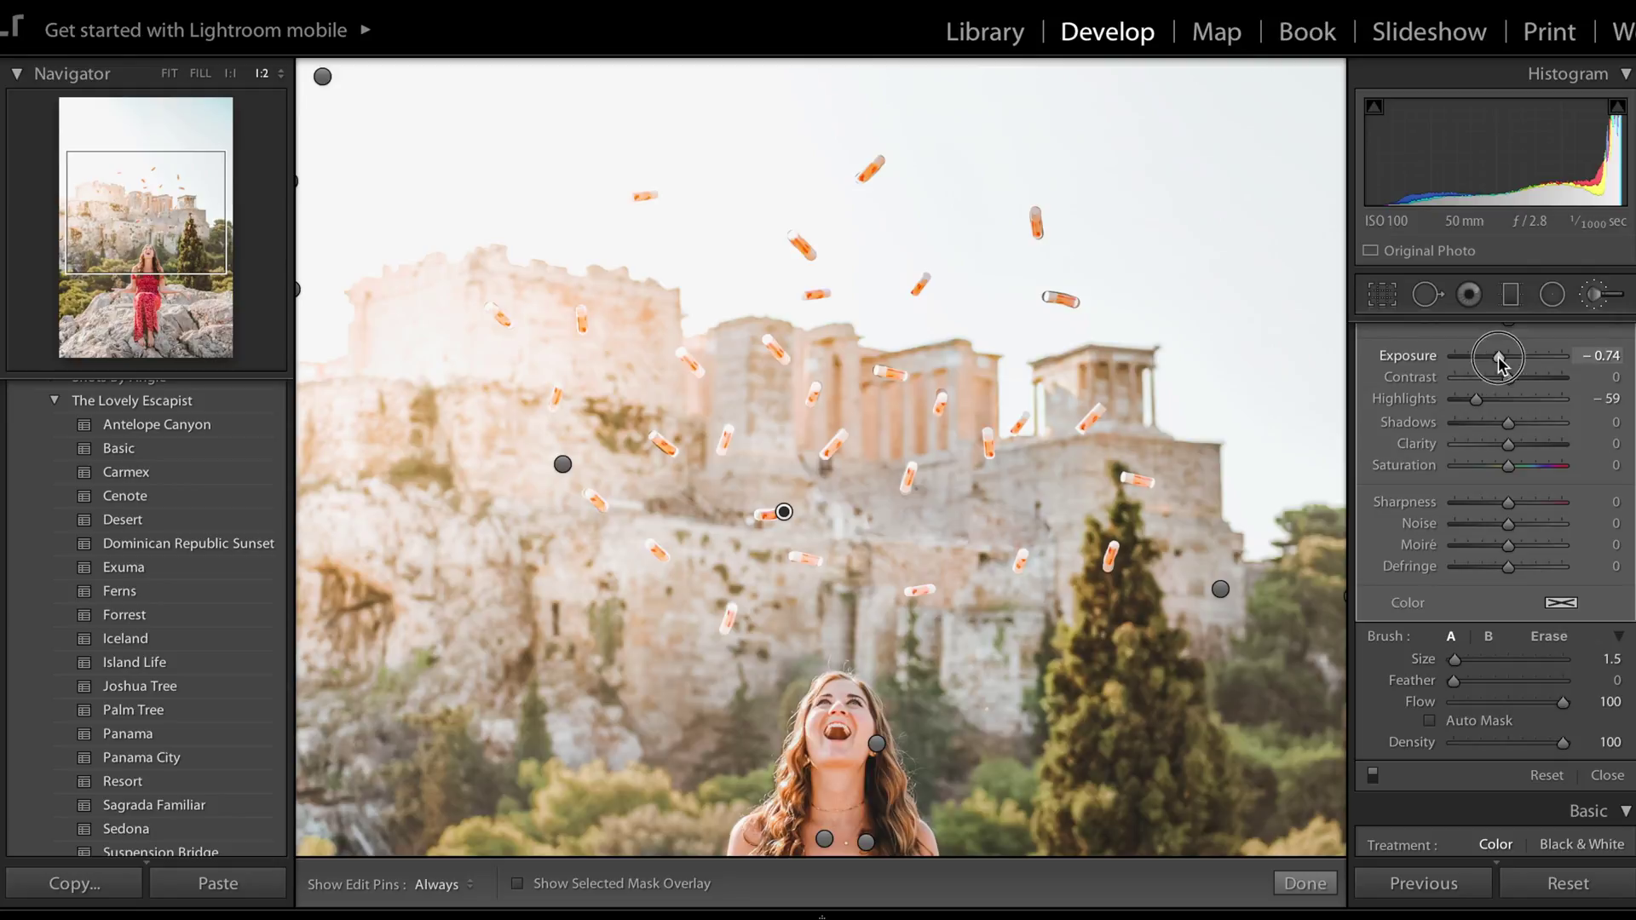
- Paint the same brush adjustment over more confetti pieces in the sky and across the cliff, hiding the edit pins while painting
key(h)
click(636, 196)
key(h)
click(833, 443)
click(919, 590)
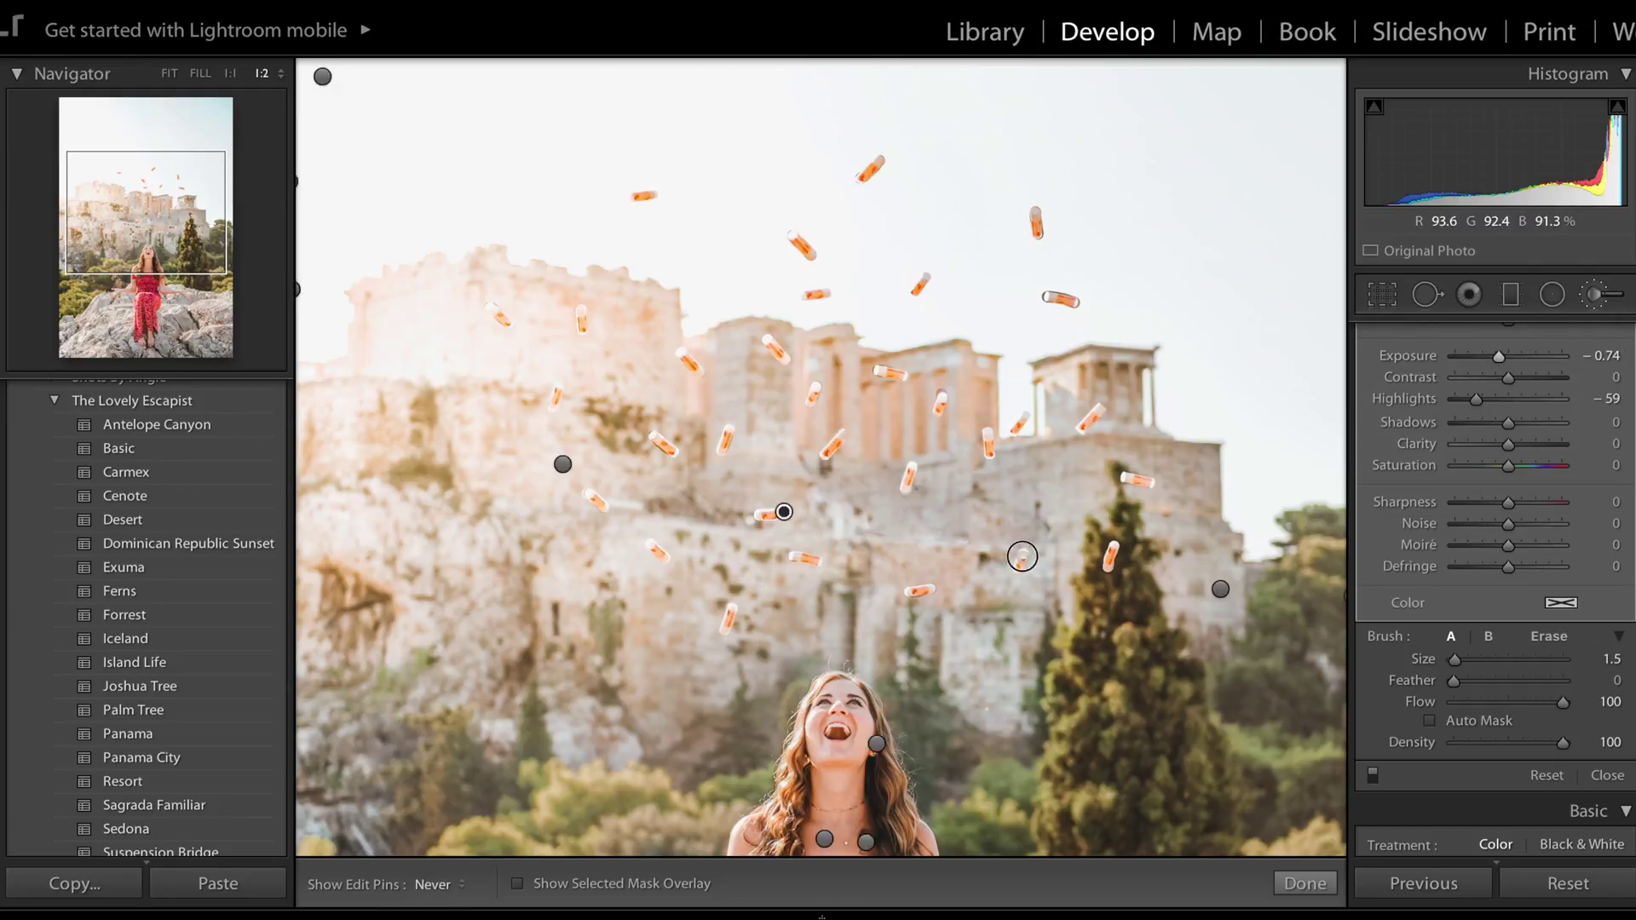
key(h)
click(905, 486)
click(988, 447)
click(1093, 415)
key(ctrl+z)
click(1137, 479)
key(h)
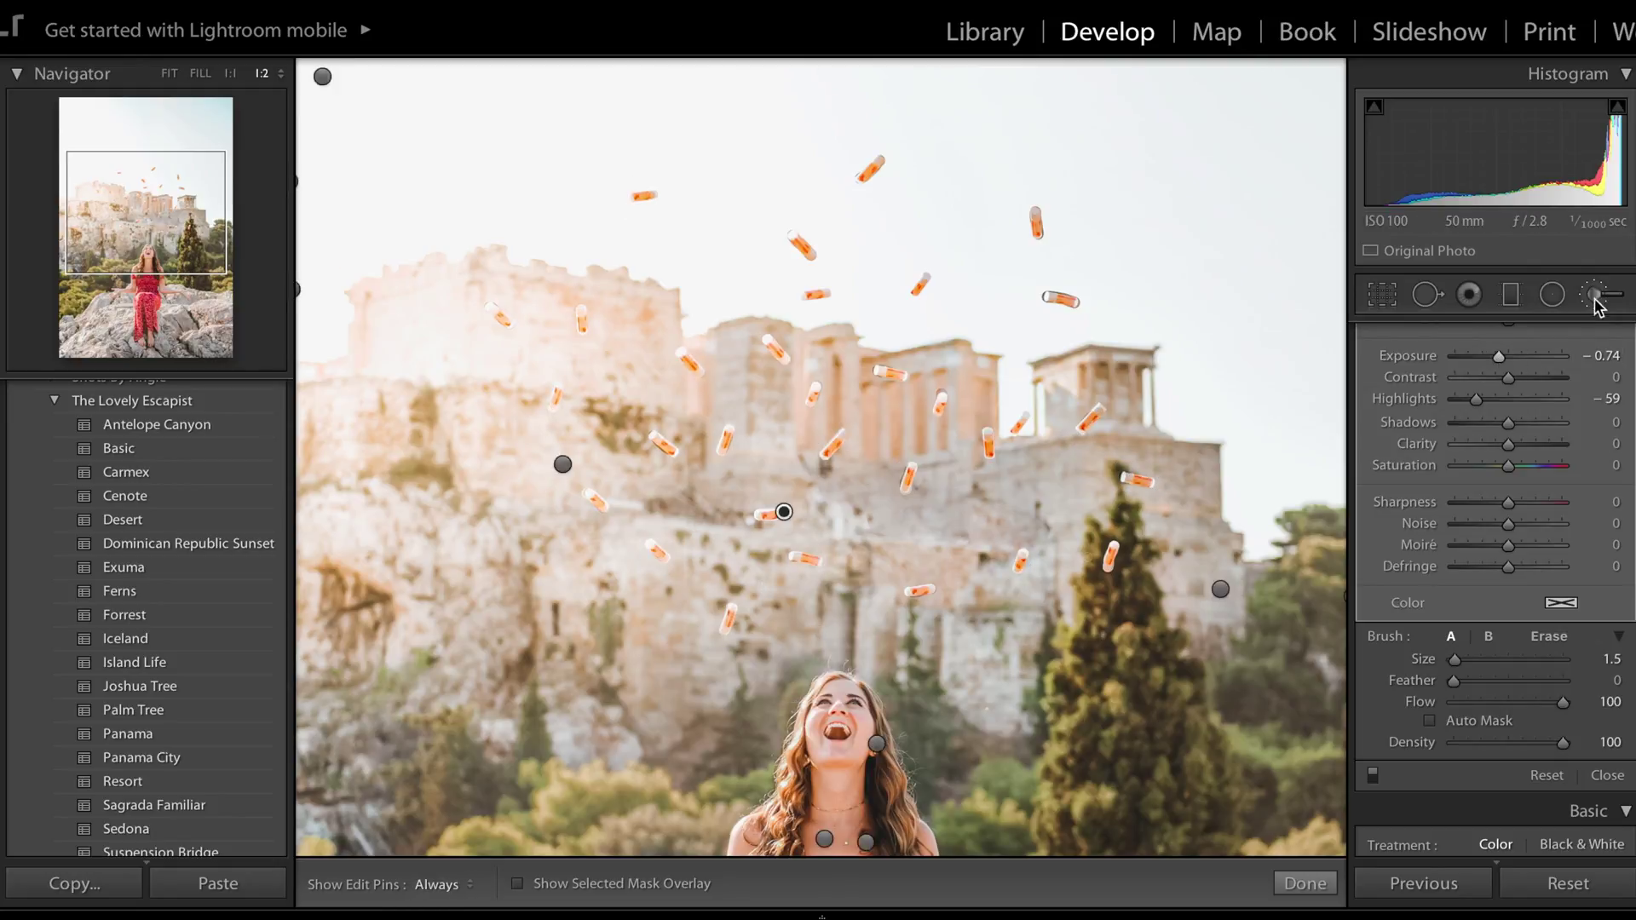
- Paint the confetti against the hazy temple wall with a new adjustment brush, set highlights −75 and exposure −1.05, and inspect the result
double_click(1596, 300)
click(580, 311)
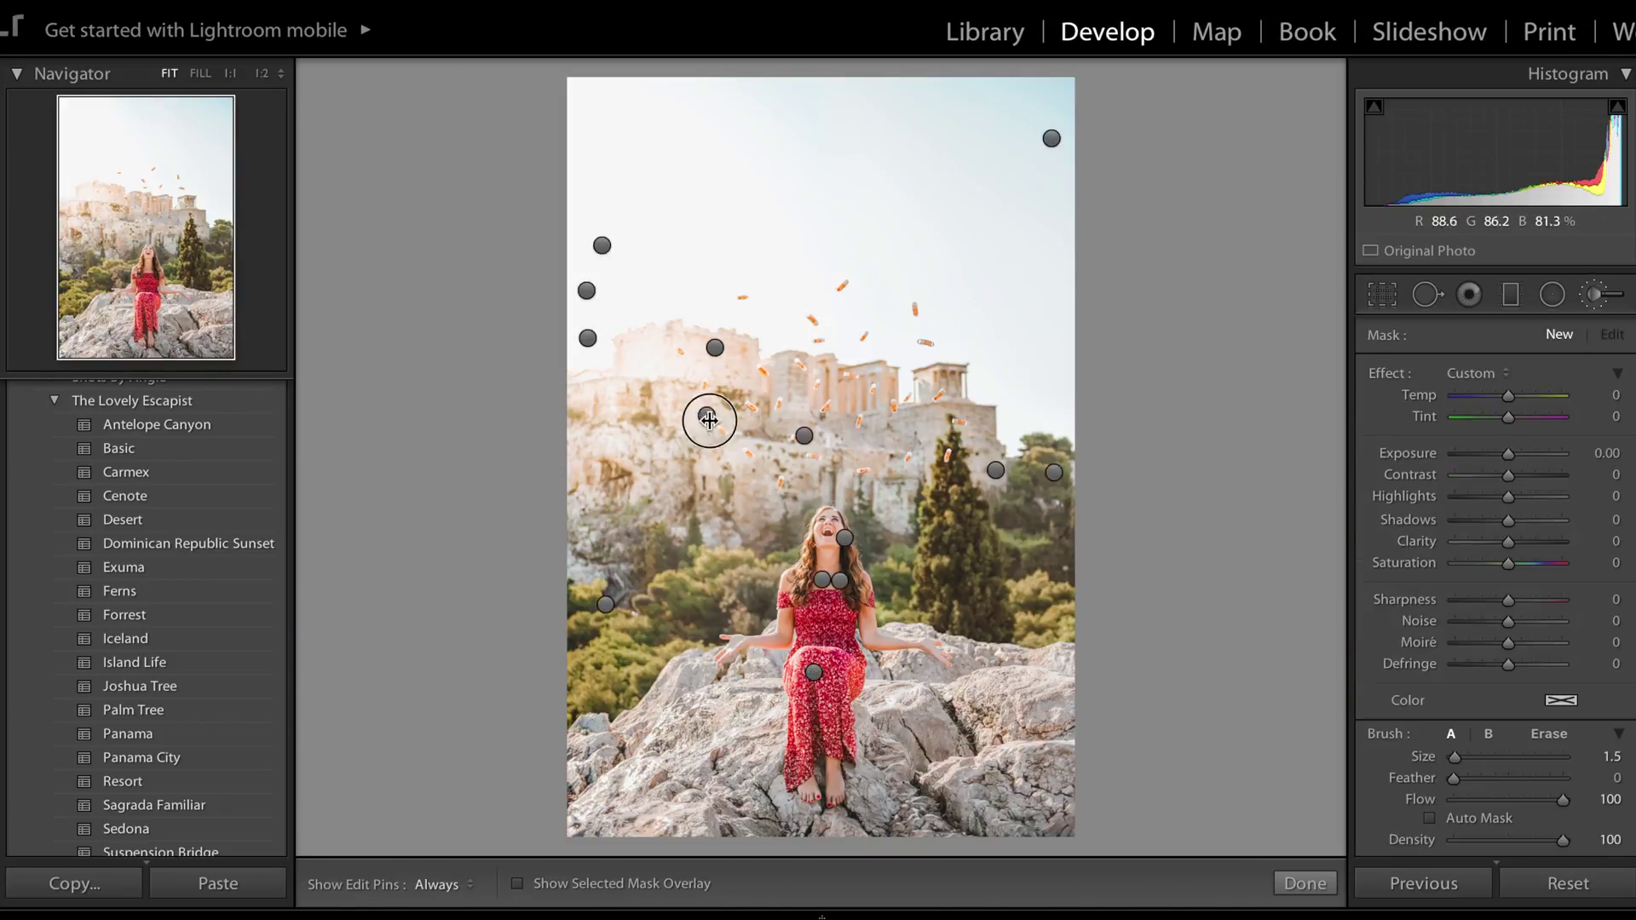
drag(1503, 454, 1492, 460)
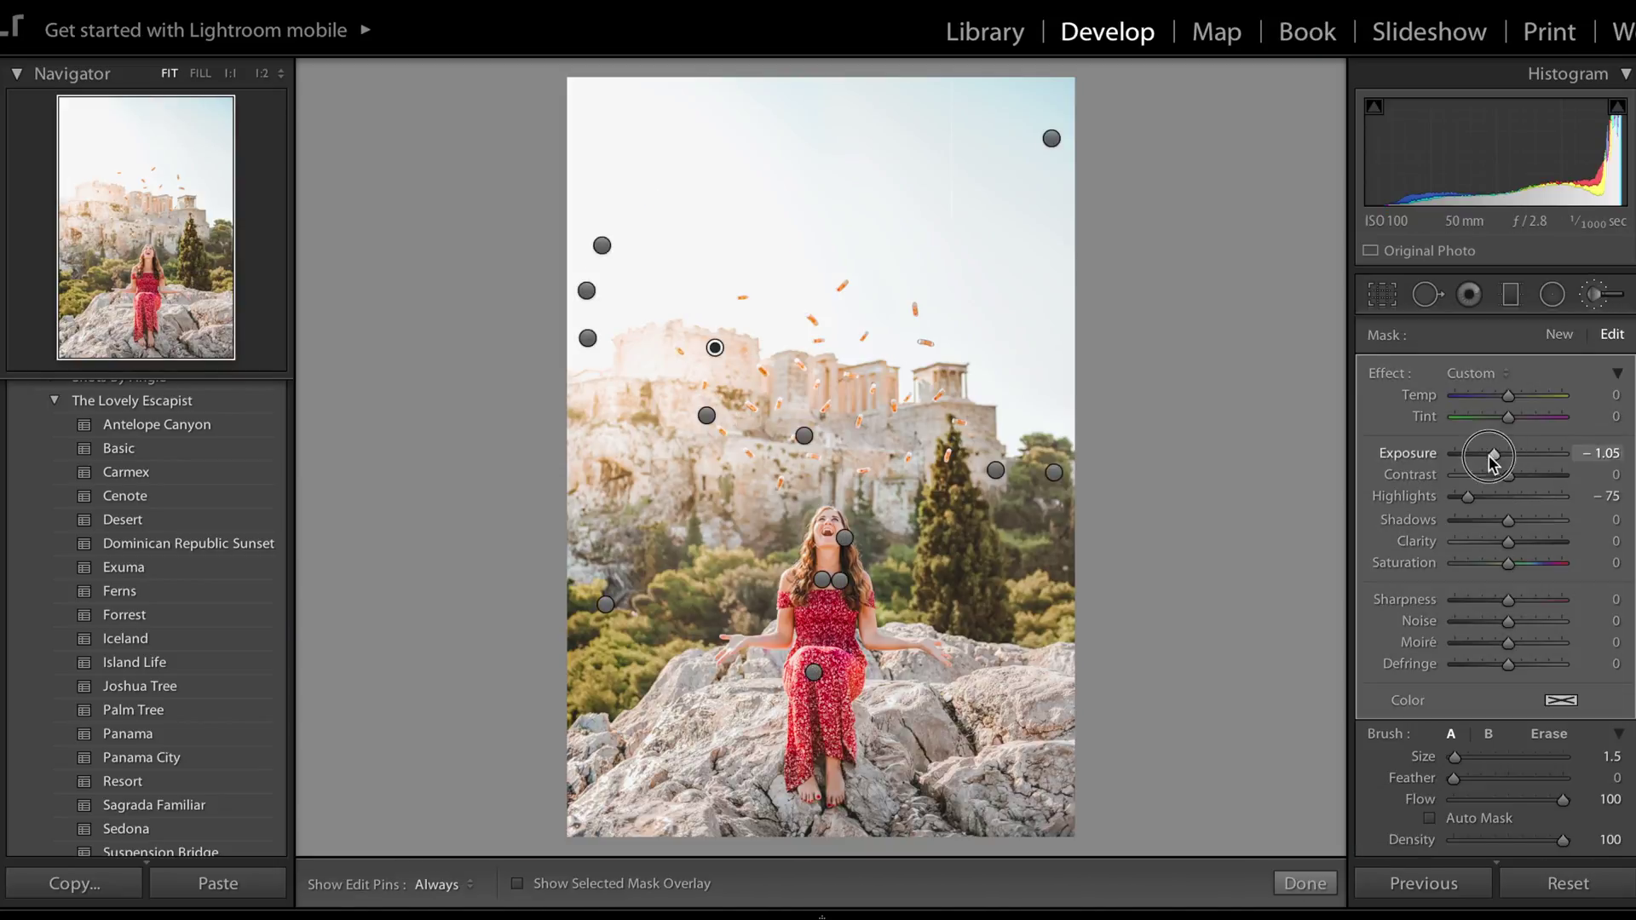
click(1597, 298)
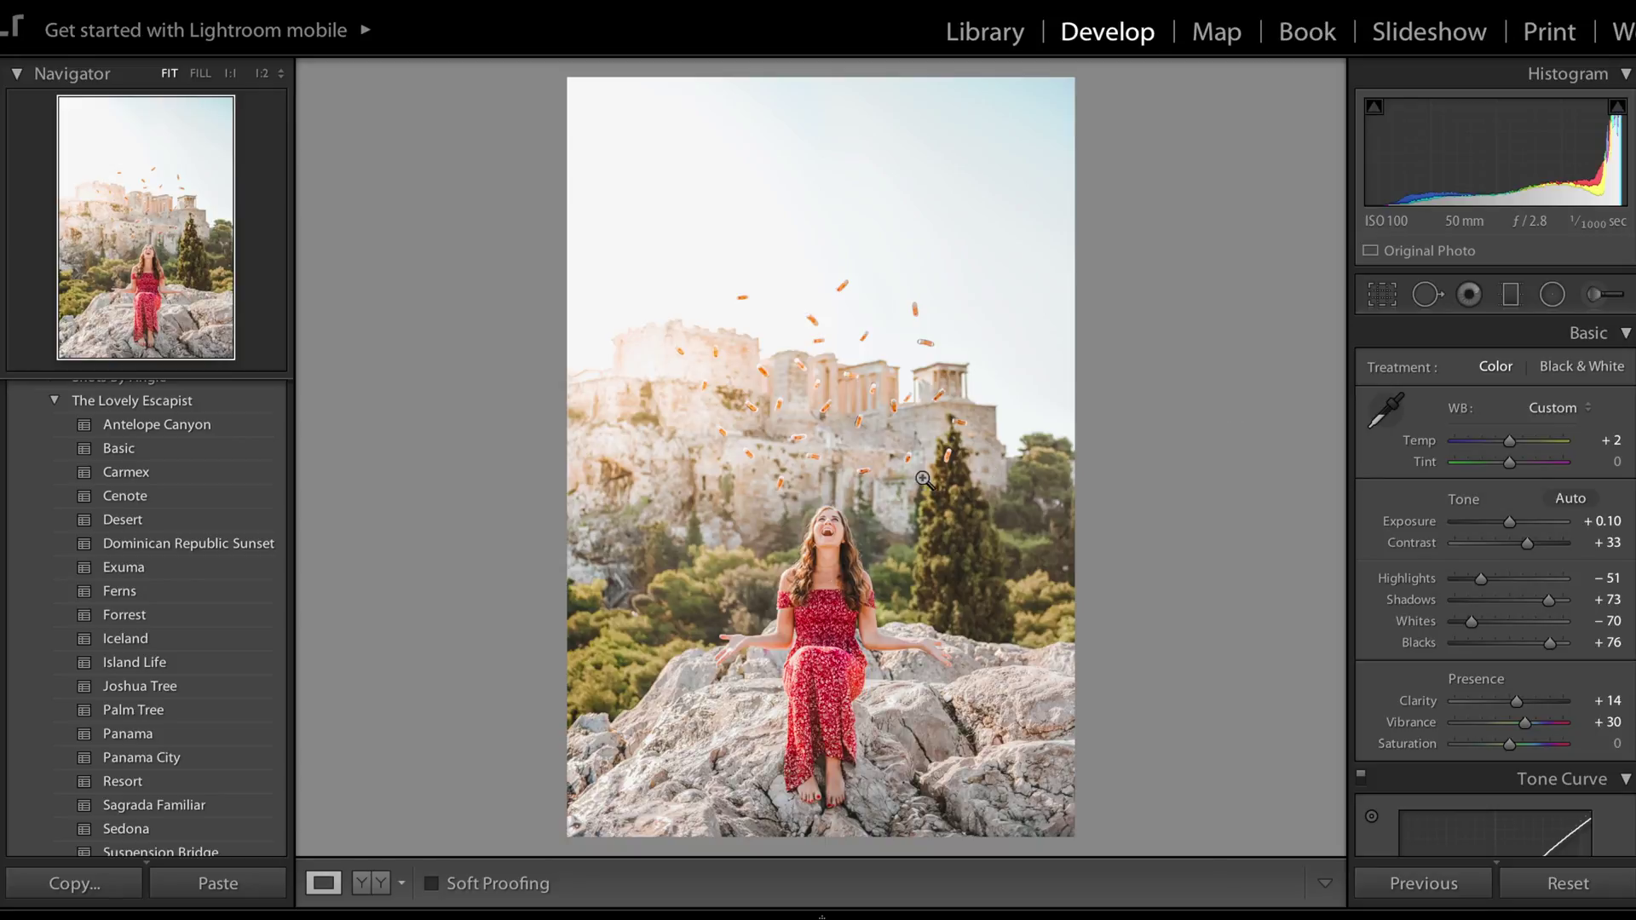
click(847, 430)
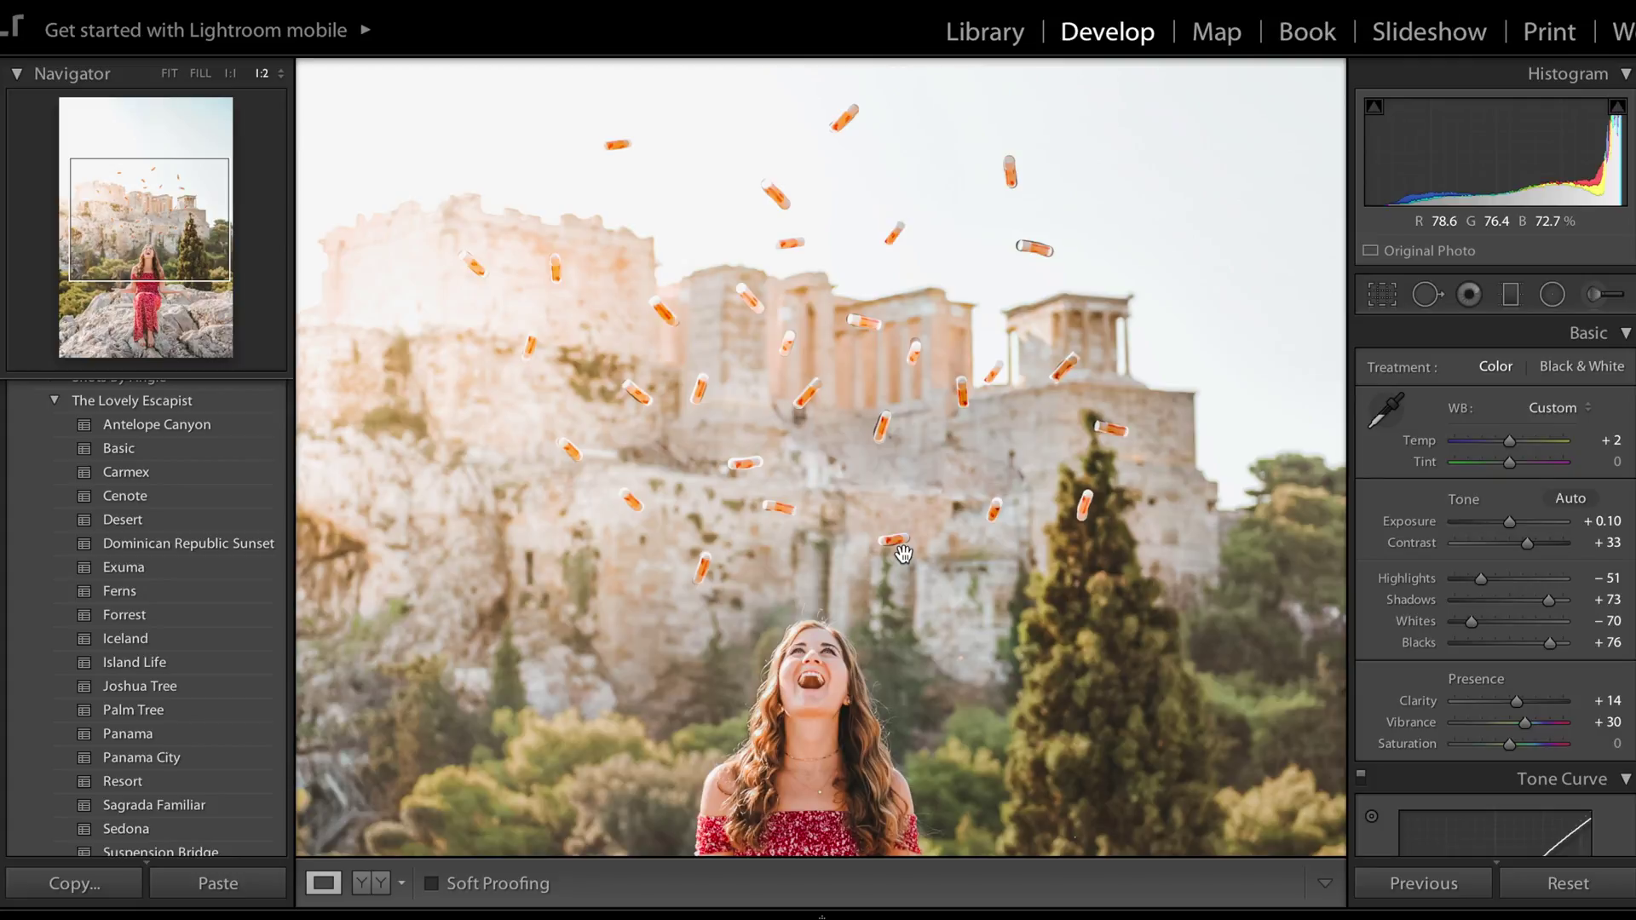
click(885, 506)
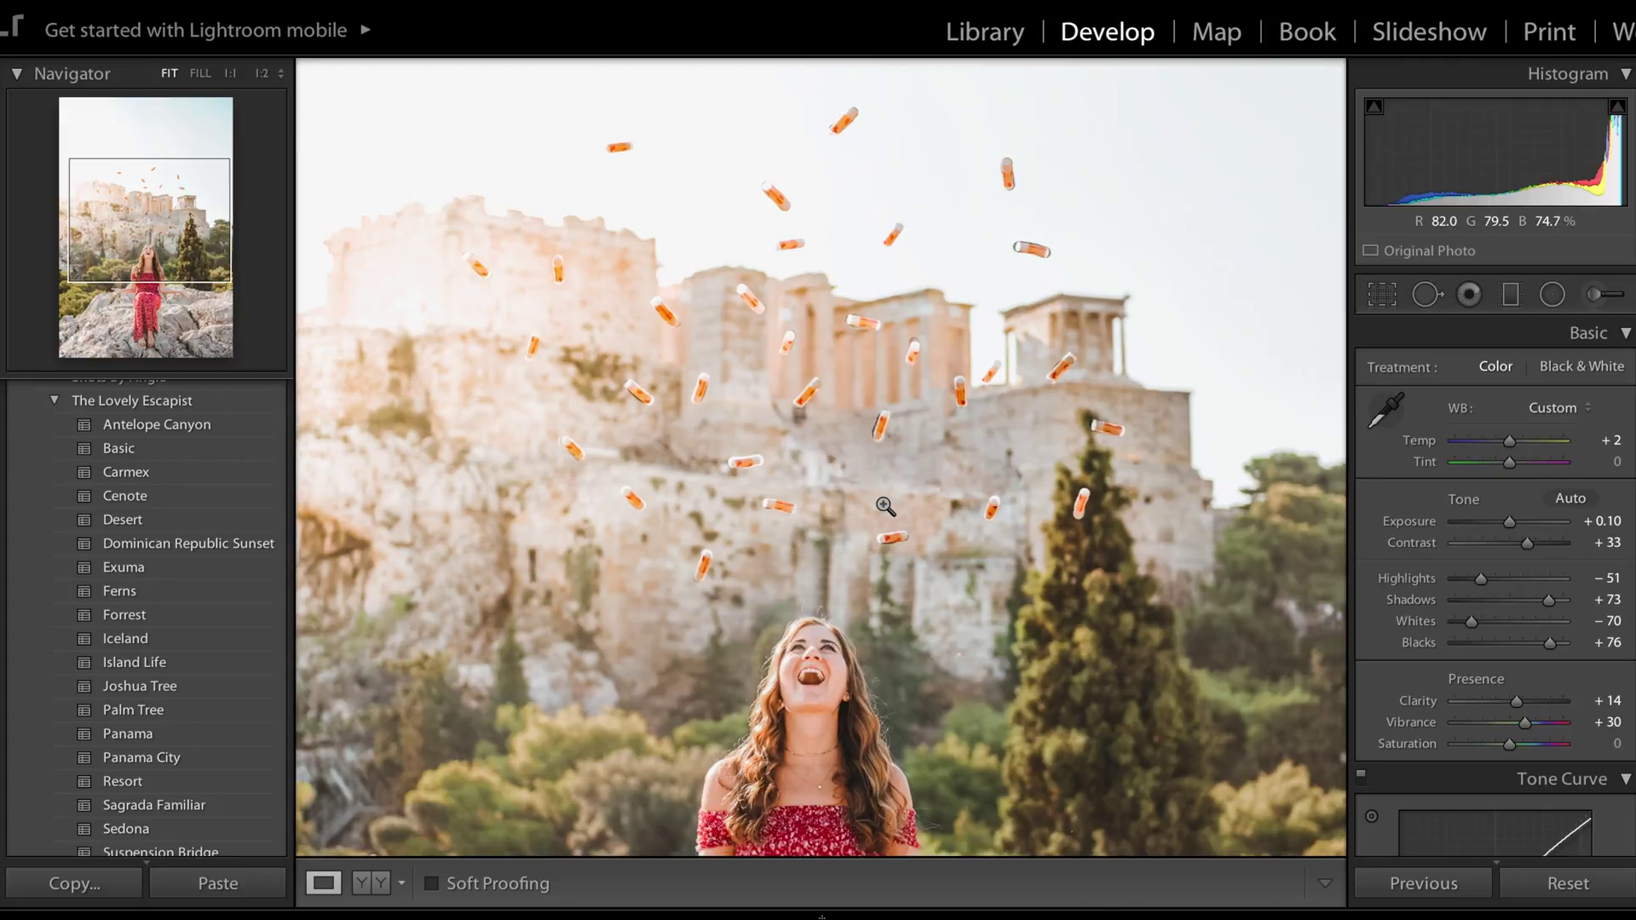